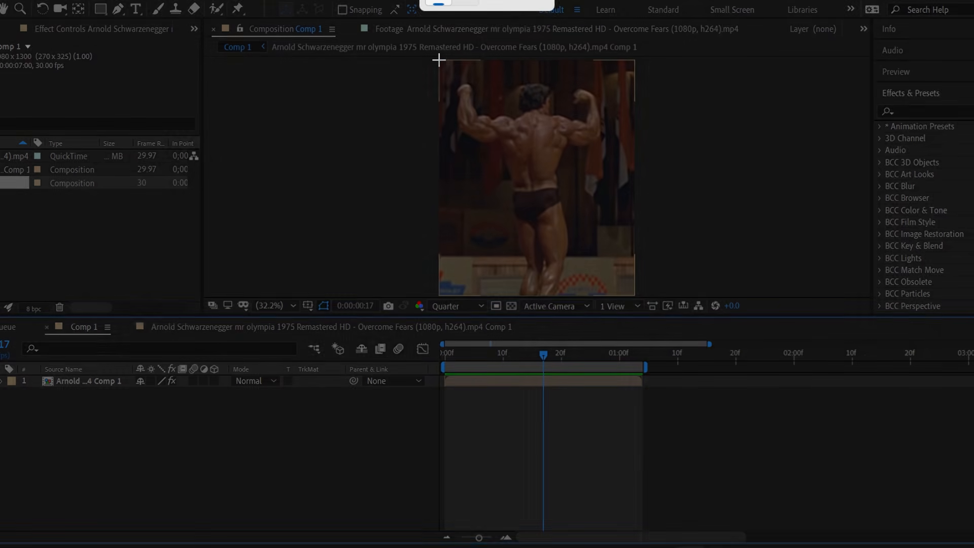
Capture the posing frame as a screenshot and attach that picture from the Screenshots folder to a new ChatGPT chat
left_click_drag(439, 60, 633, 295)
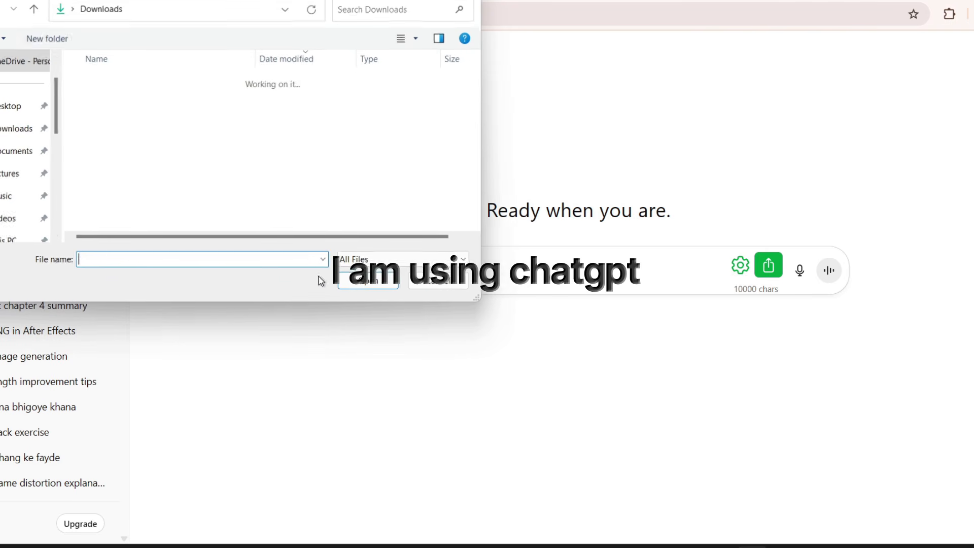
left_click(13, 172)
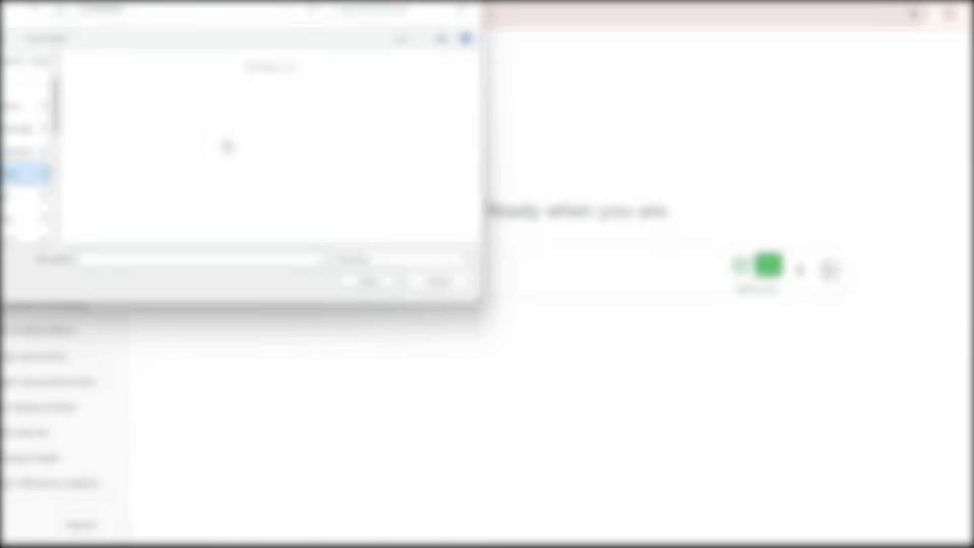
double_click(462, 111)
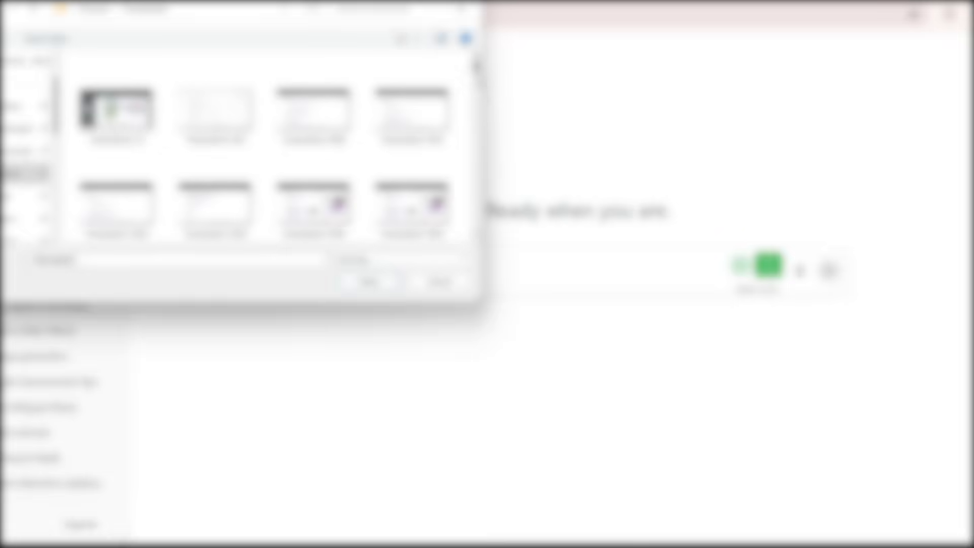
left_click_drag(477, 68, 477, 230)
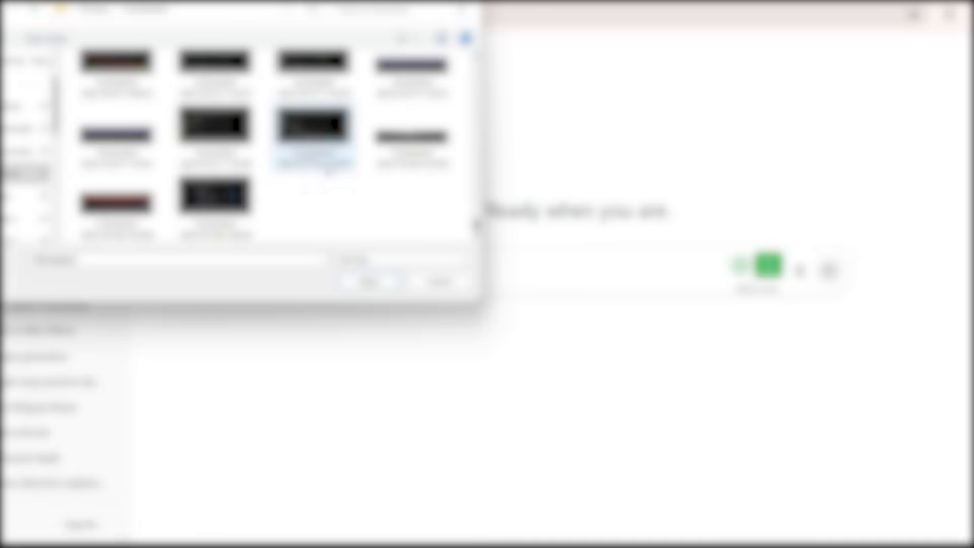
scroll(426, 196, "down", 8)
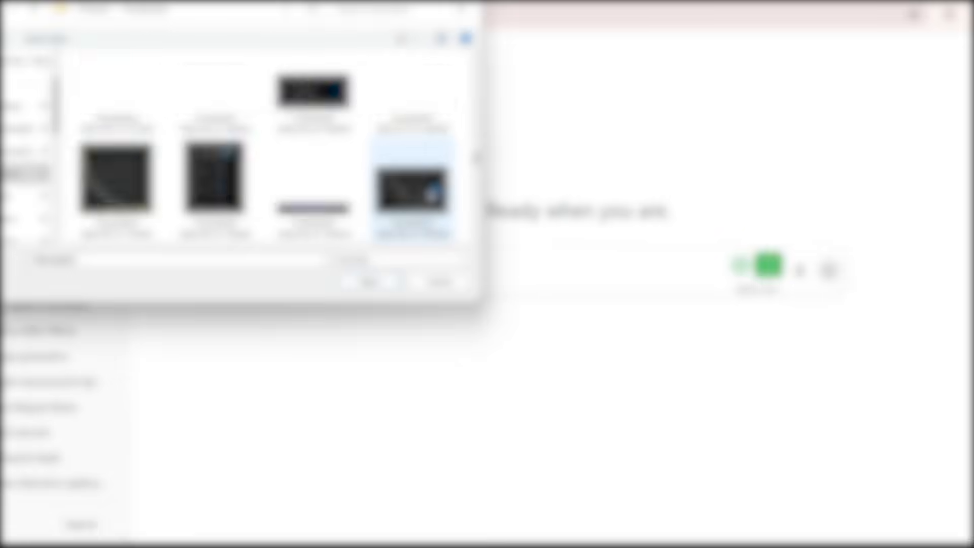
left_click_drag(476, 162, 481, 224)
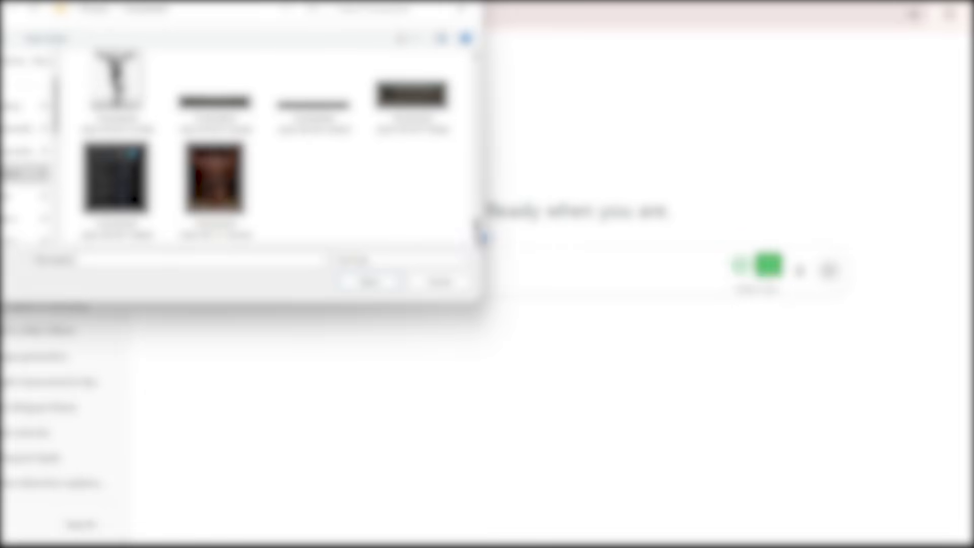
double_click(224, 200)
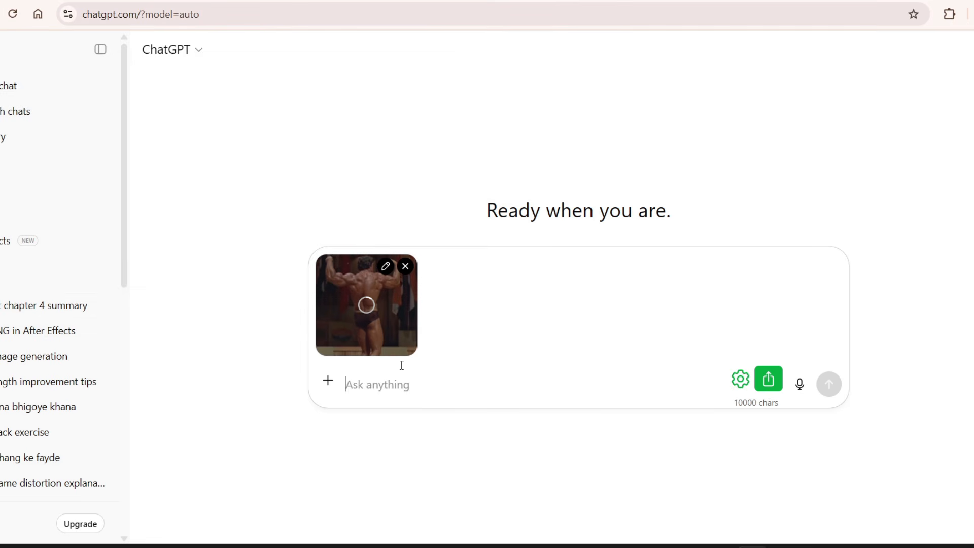
Ask for a black-and-white manga version of the attached image in the same pose, as a PNG with the background removed
type("genrate its manga image with same pose but in png bg removed and image should be black and white")
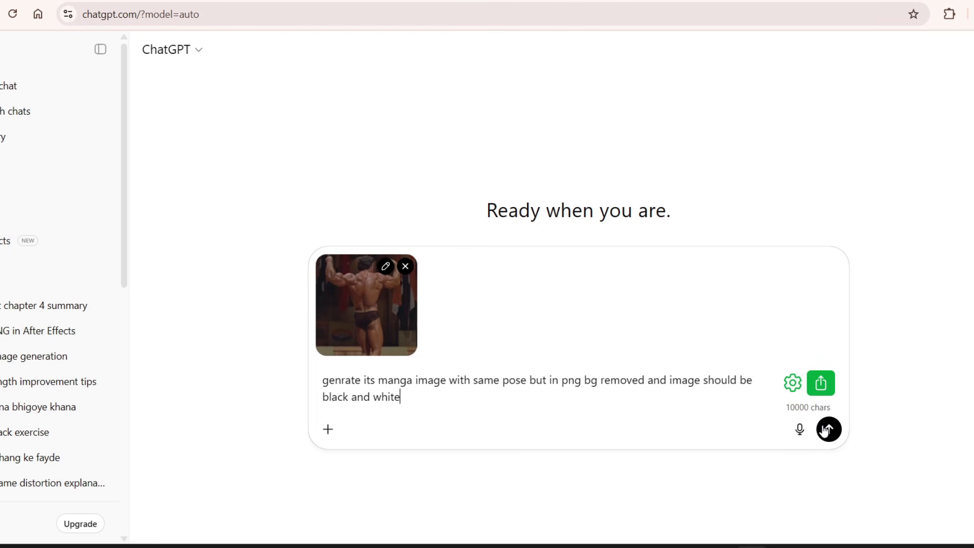
left_click(829, 429)
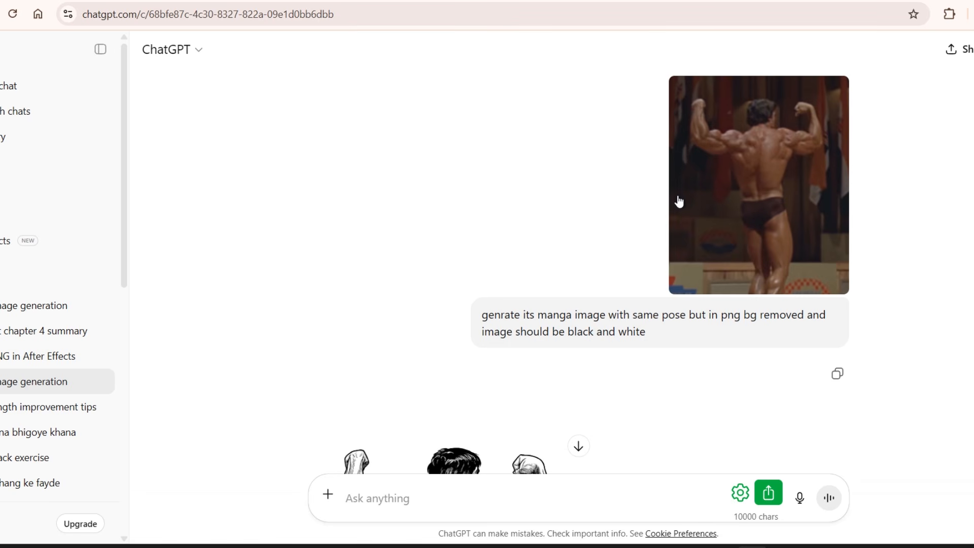
scroll(679, 202, "down", 6)
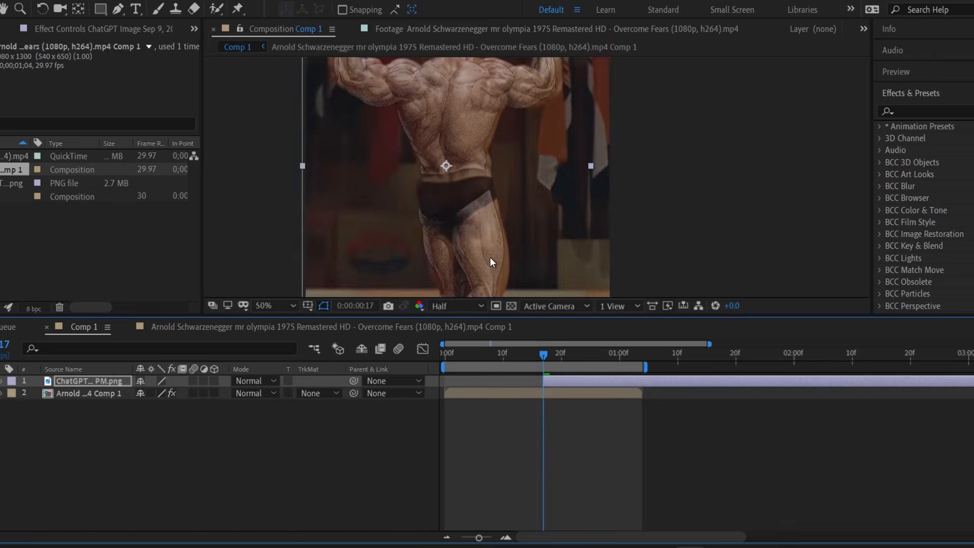
In After Effects, align the generated PNG layer with the bodybuilder at position 514, 681
key("p")
mouse_move(166, 393)
left_mouse_down()
mouse_move(152, 393)
mouse_move(170, 389)
left_mouse_up()
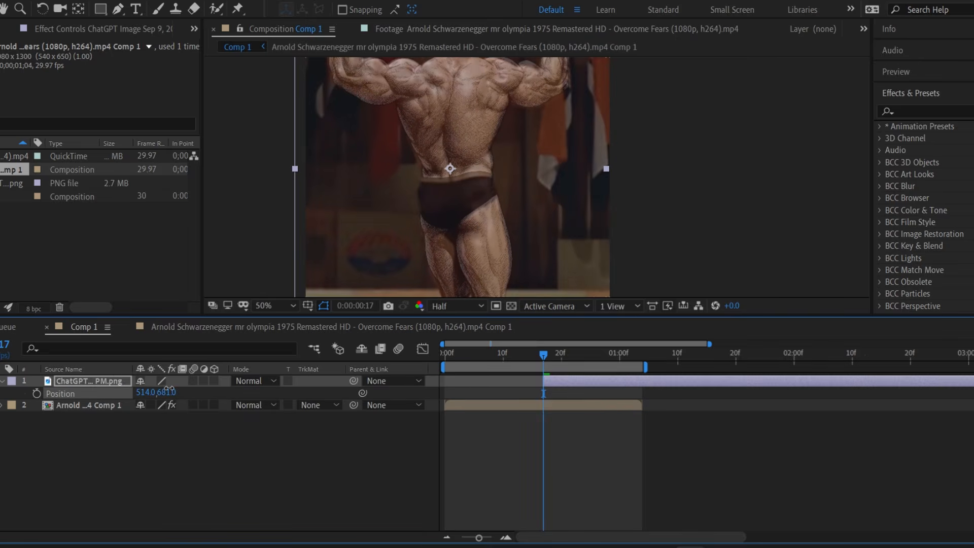
left_click(274, 306)
left_click(299, 71)
left_click(552, 439)
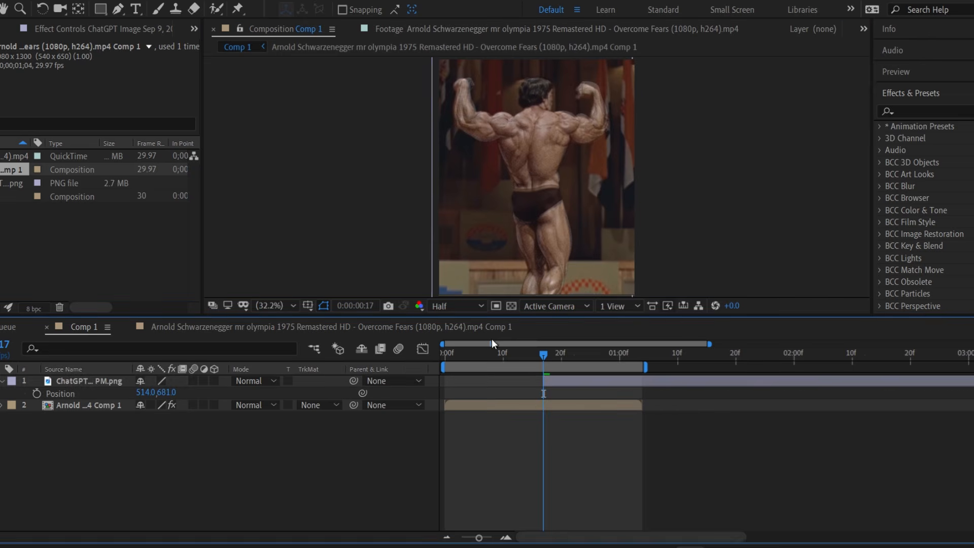
Raise the manga PNG layer's opacity to 100%
left_click(568, 381)
key("t")
left_click_drag(144, 392, 303, 394)
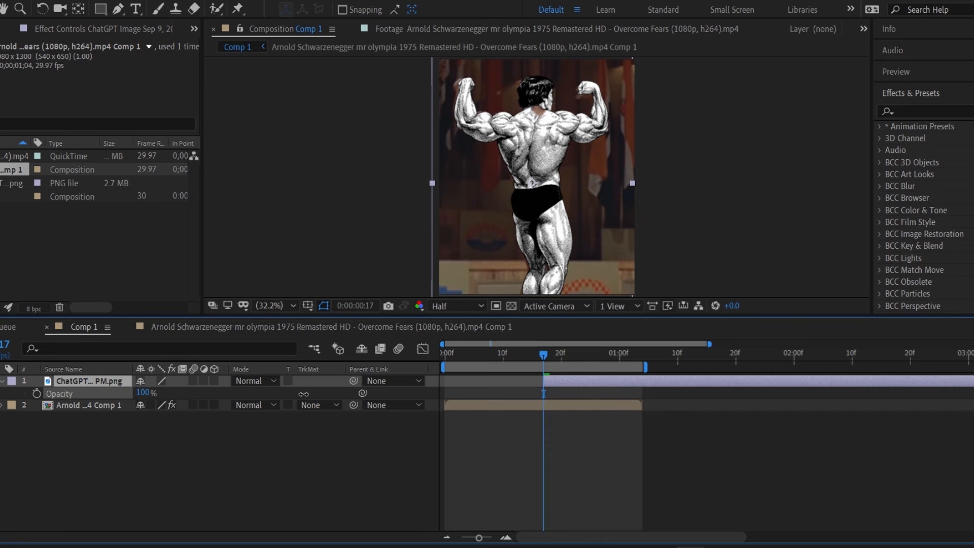
Set the manga PNG layer's scale to 110%
key("s")
left_click(182, 393)
type("110")
key("Return")
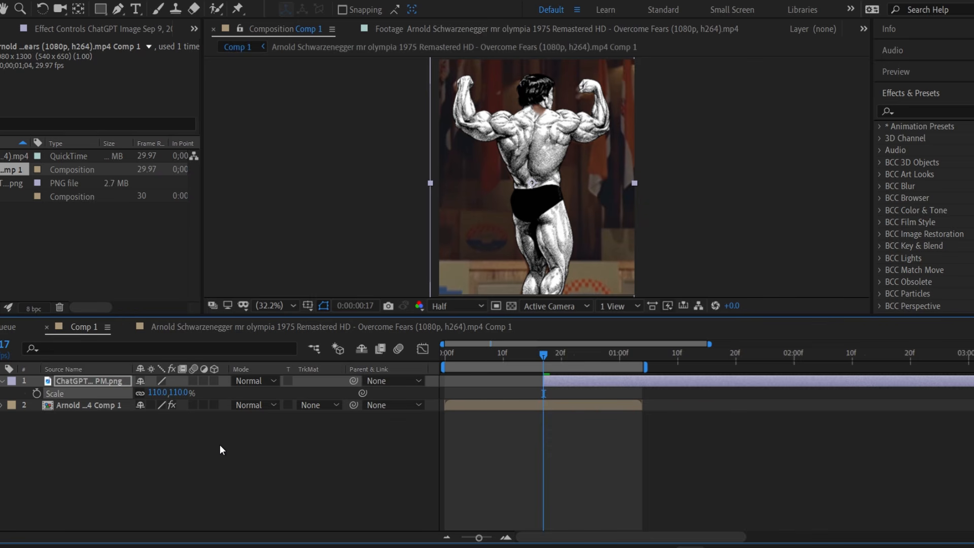
key("s")
left_click(492, 459)
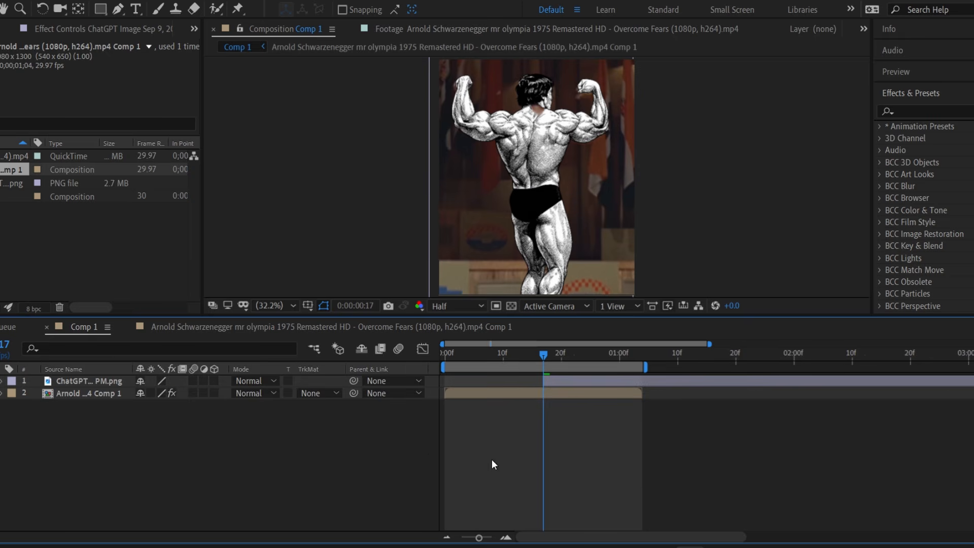
Add numbered composition markers, 1 at frame 17 and 2 at frame 24
left_click(584, 351)
key("shift+2")
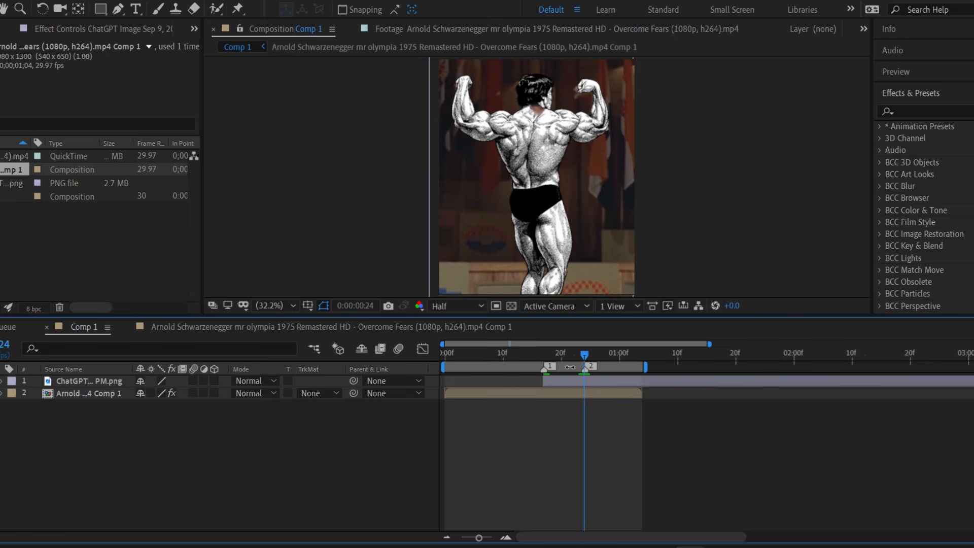
Split the manga PNG layer at frame 18, one frame after marker 1
left_click(544, 354)
left_click(579, 383)
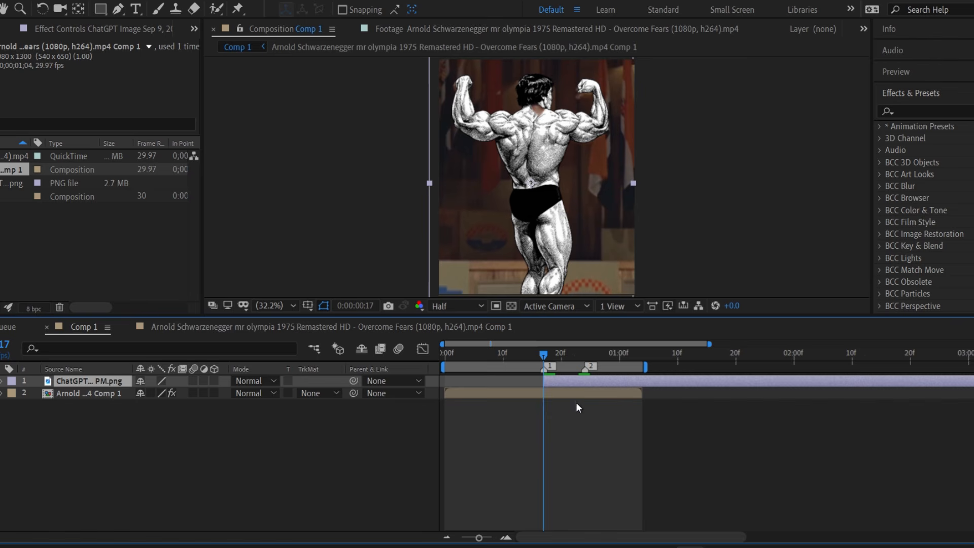
left_click(552, 354)
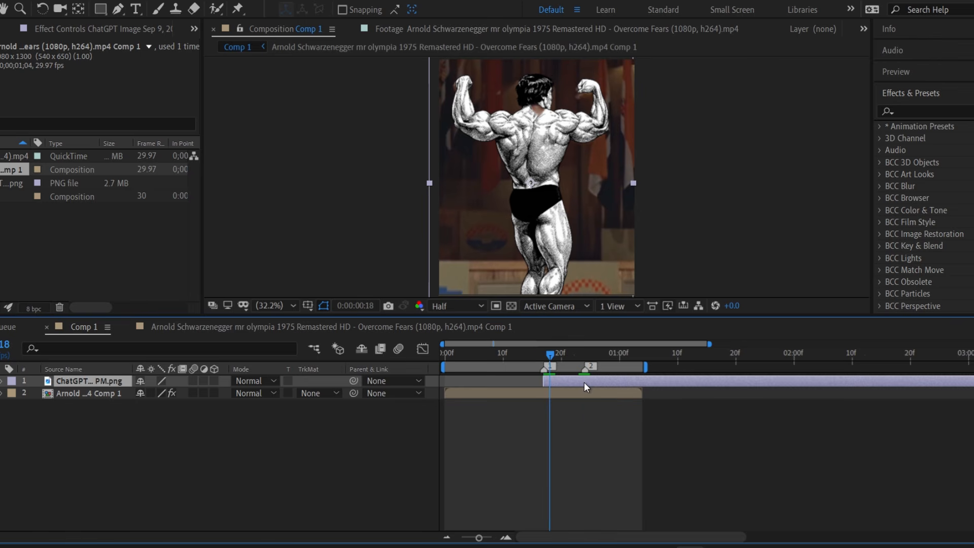
key("ctrl+shift+d")
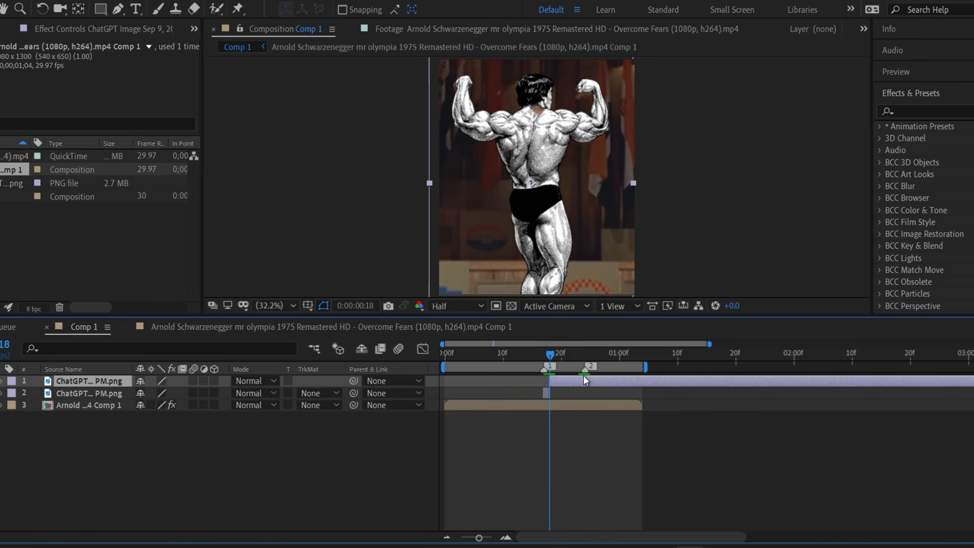
Split the remaining PNG layer at frame 23, delete the section between frames 18 and 23, and preview the composition
left_click(580, 353)
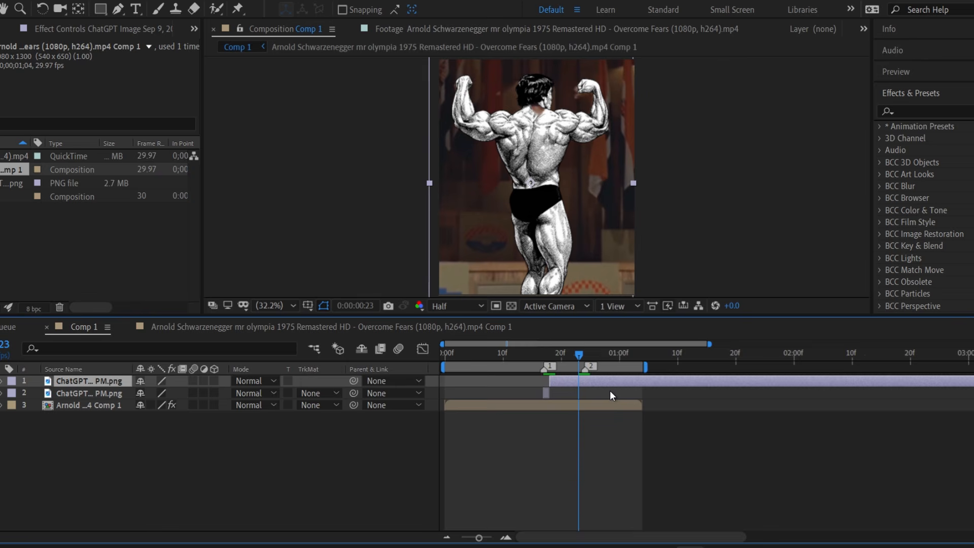
key("ctrl+d")
key("Delete")
key("ctrl+shift+d")
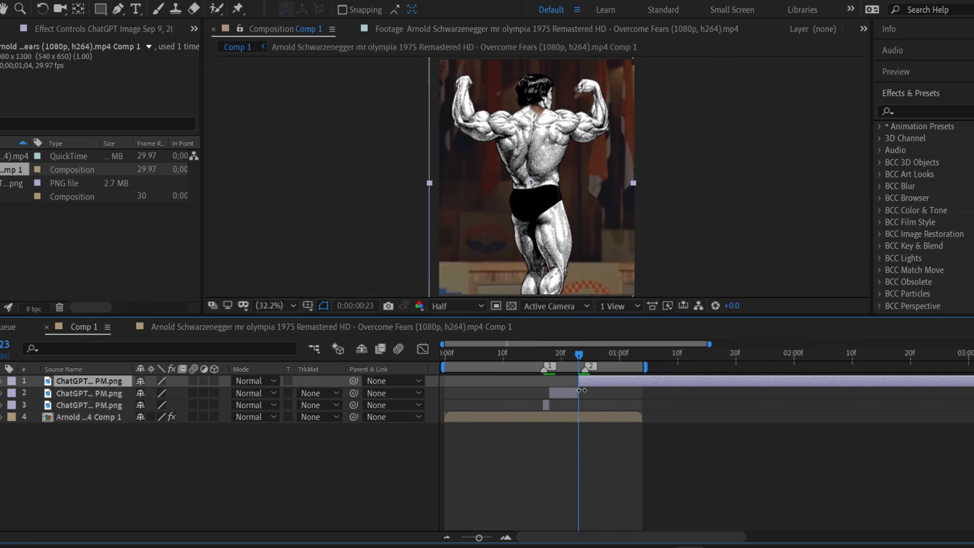
key("Delete")
left_click(527, 355)
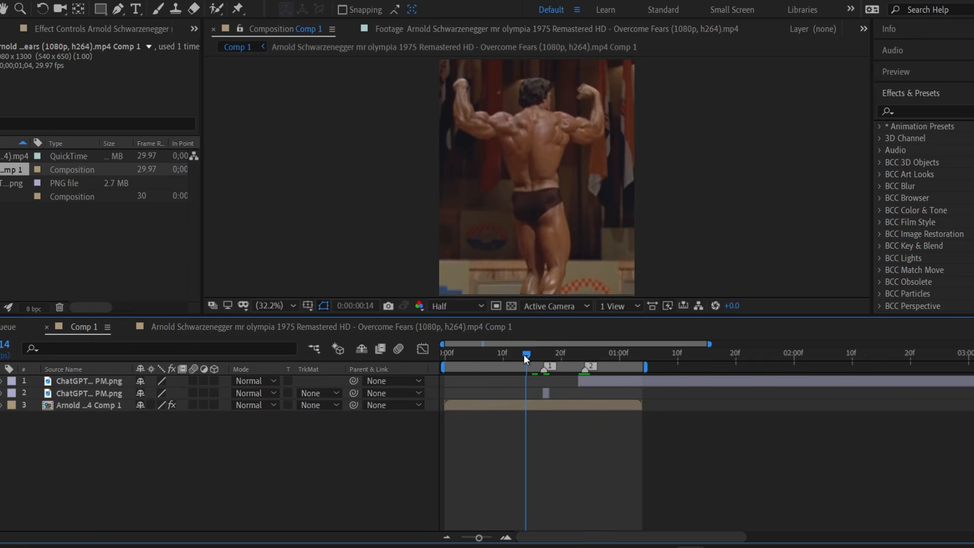
key("space")
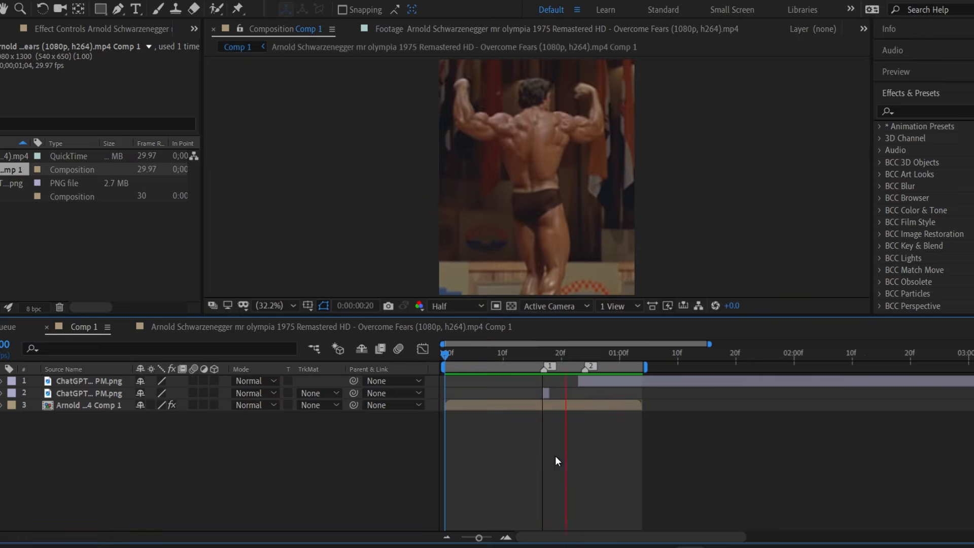
Split the second manga PNG clip at frame 26 and delete everything after the cut
mouse_move(589, 355)
left_mouse_down()
mouse_move(574, 355)
mouse_move(604, 381)
left_mouse_up()
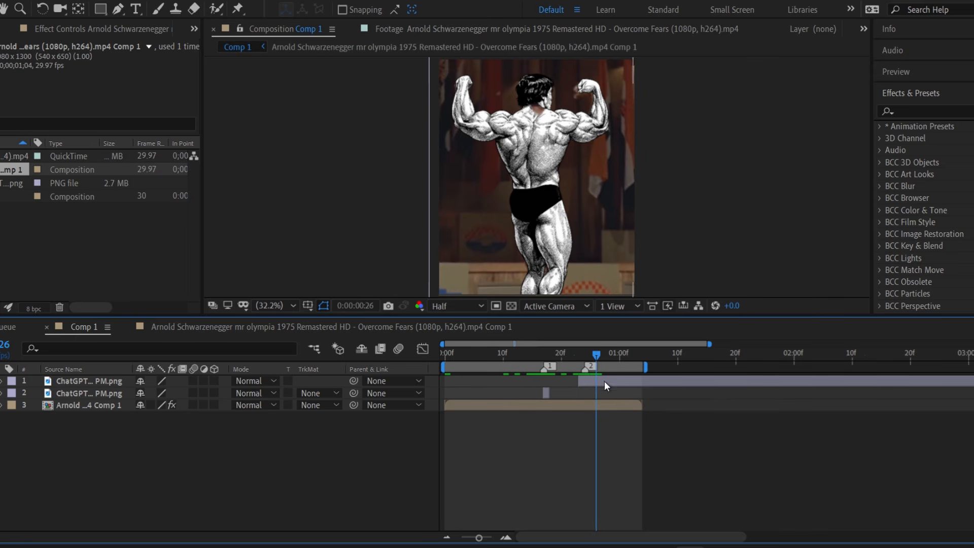
left_click(608, 382)
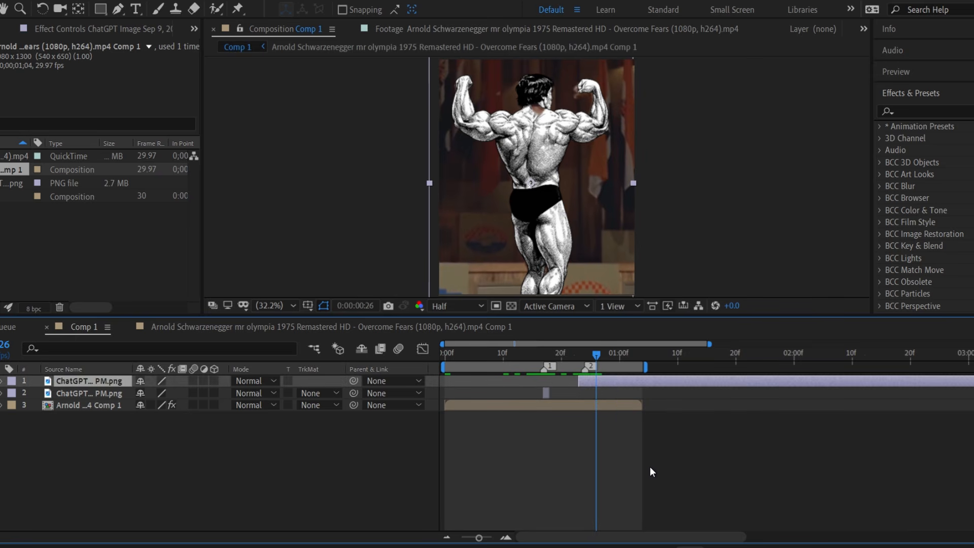
key("ctrl+shift+d")
key("Delete")
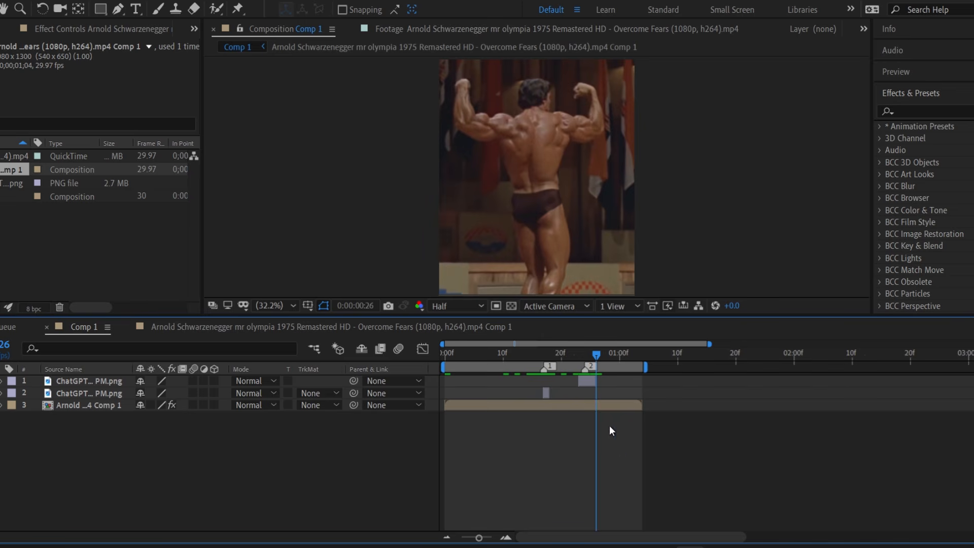
Extend the first manga PNG clip to end at frame 20 and preview the composition
left_click(547, 394)
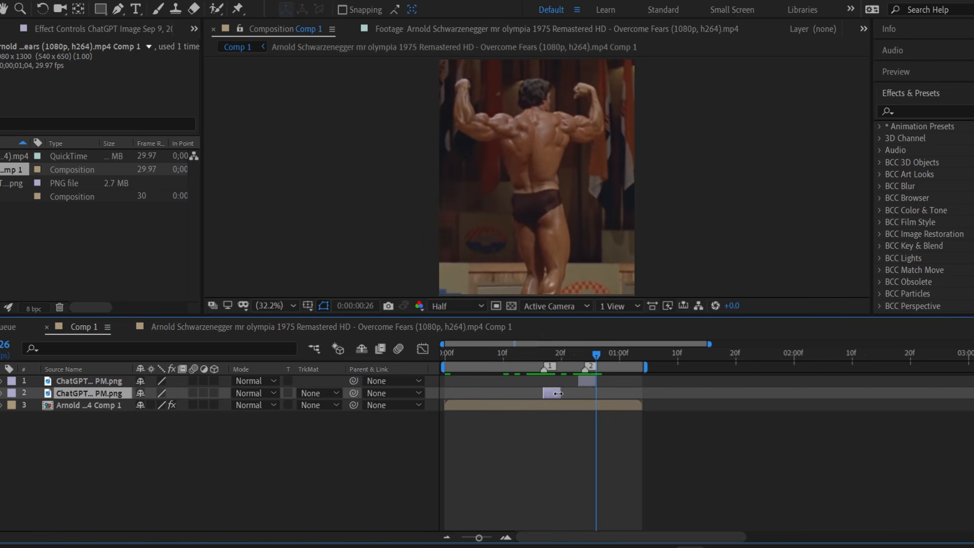
left_click(492, 352)
key("space")
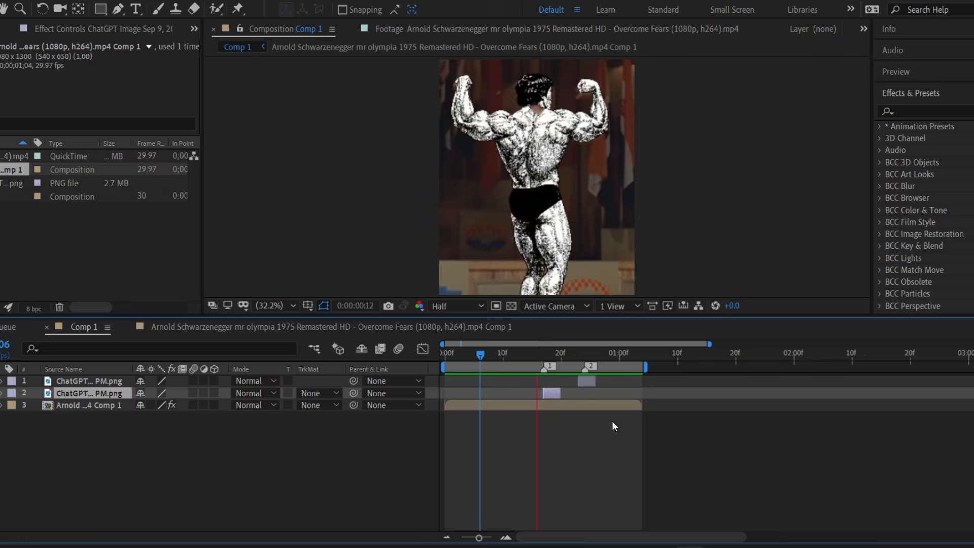
Lengthen both manga PNG clips by about one frame at their ends and preview the timing
left_click_drag(479, 537, 481, 537)
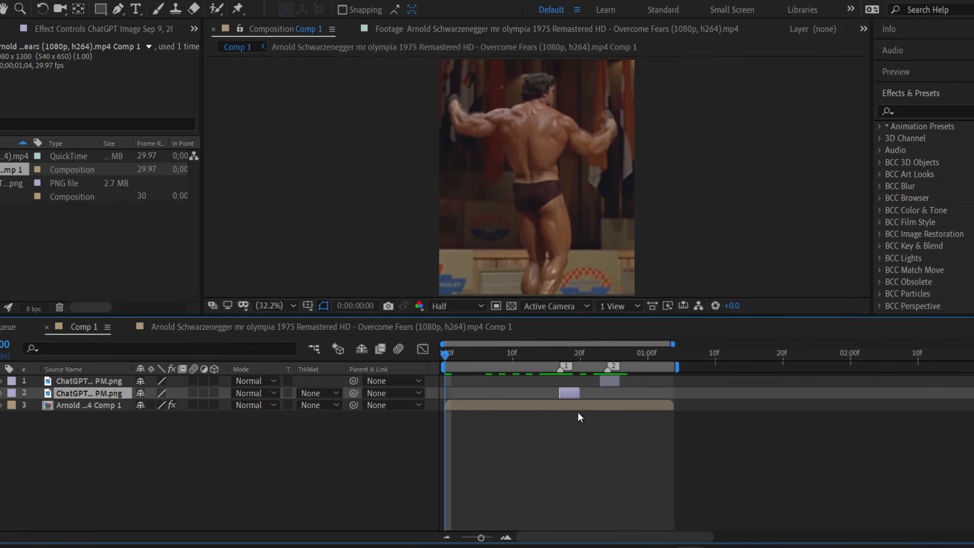
left_click_drag(623, 381, 585, 394)
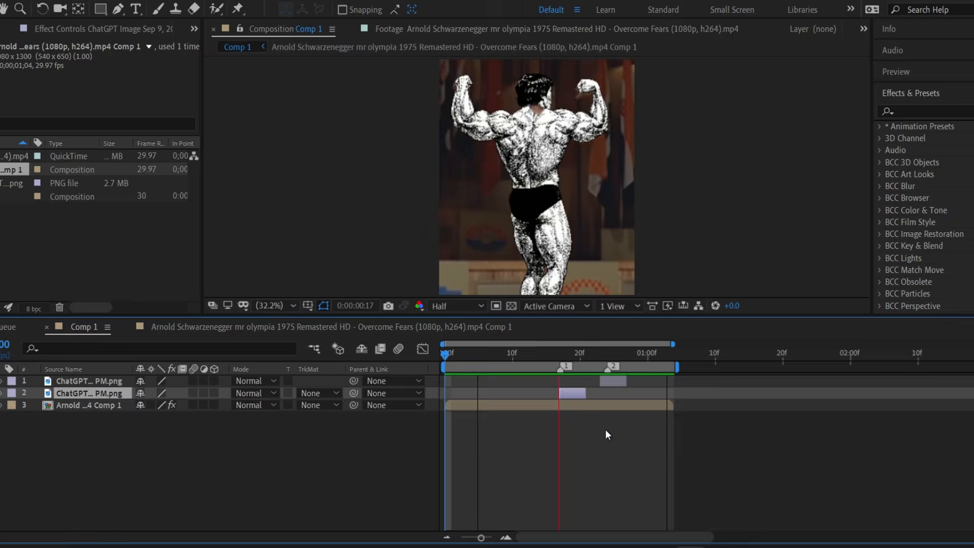
left_click(605, 429)
Apply the Color Correction Tint effect to the first manga PNG clip
left_click(573, 355)
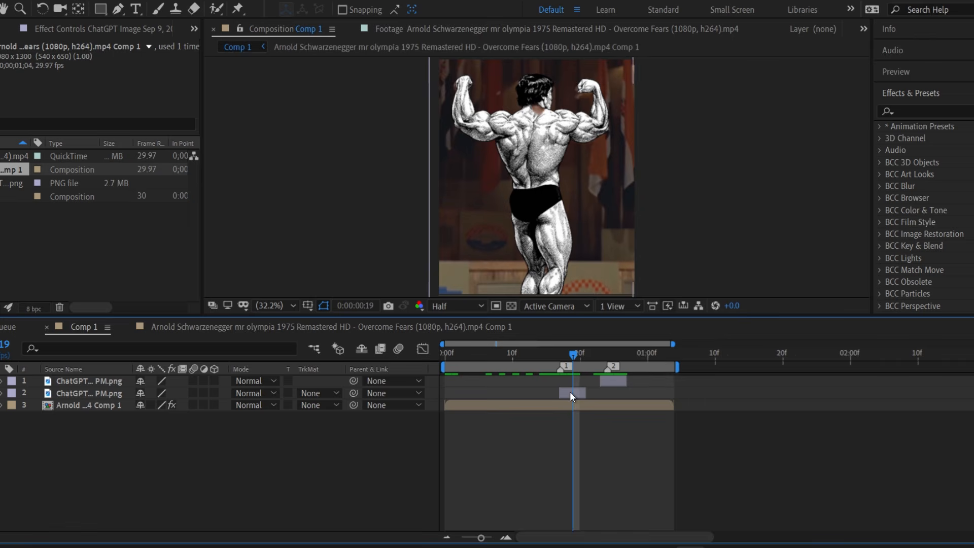
left_click(570, 392)
left_click(905, 111)
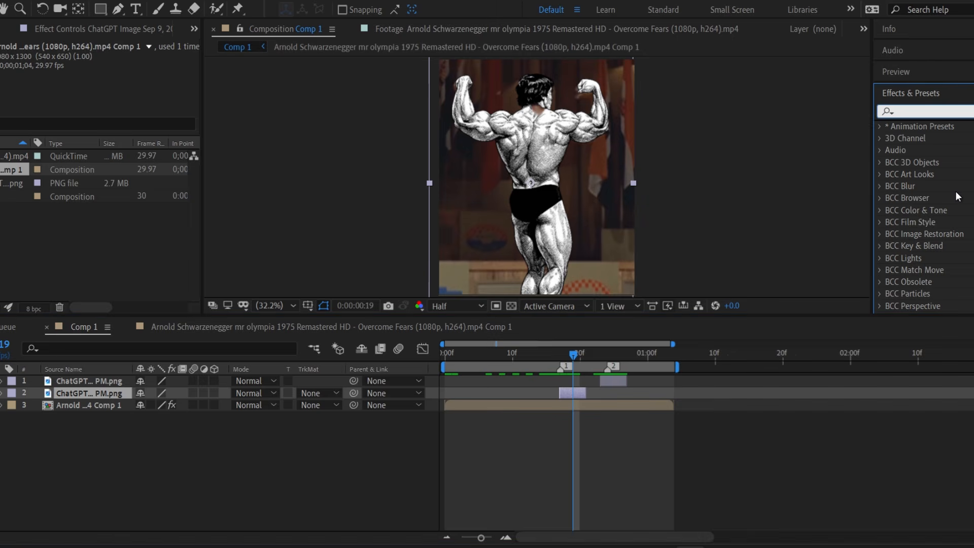
type("tint")
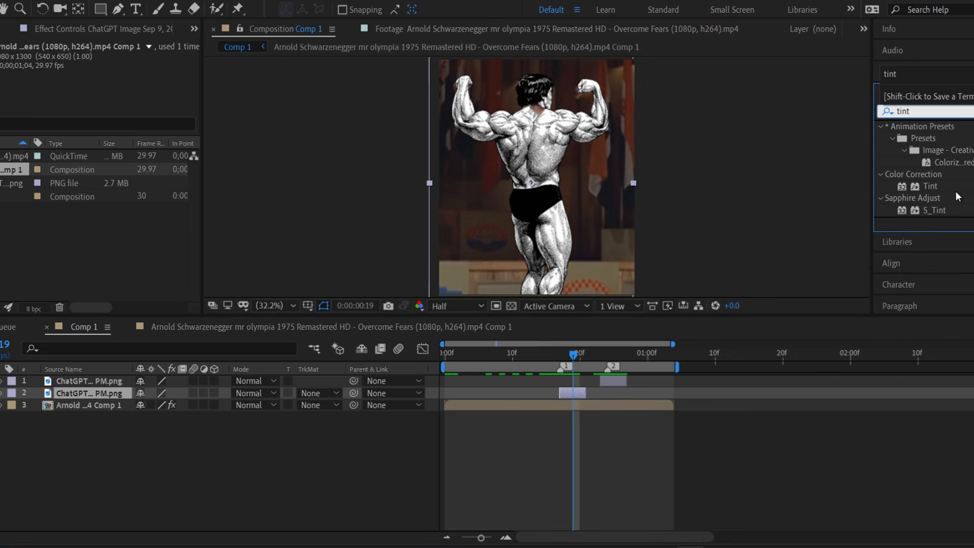
double_click(930, 186)
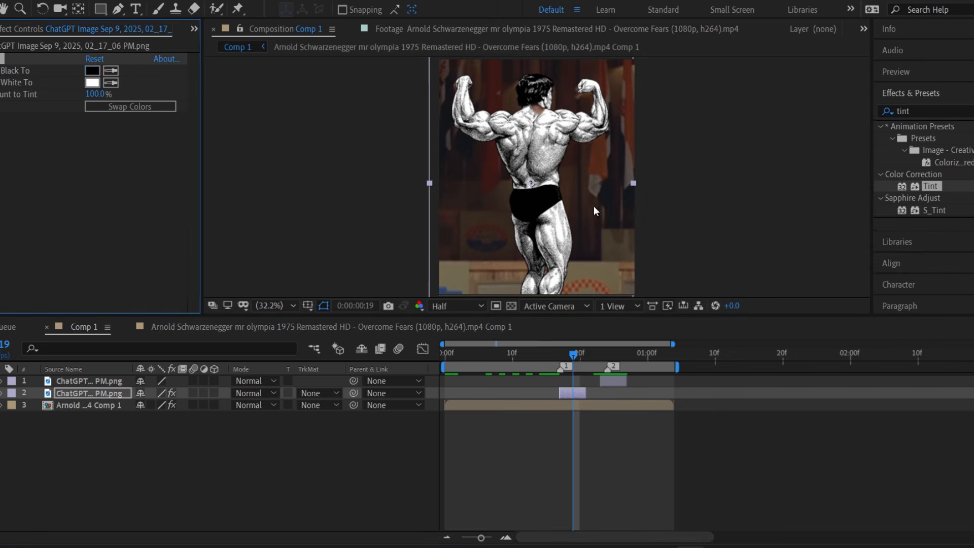
Set the first manga clip's Tint to map black to 000000 and white to gray A4A4A4
left_click(92, 70)
mouse_move(137, 352)
left_mouse_down()
mouse_move(126, 354)
mouse_move(124, 311)
mouse_move(144, 500)
mouse_move(177, 499)
left_mouse_up()
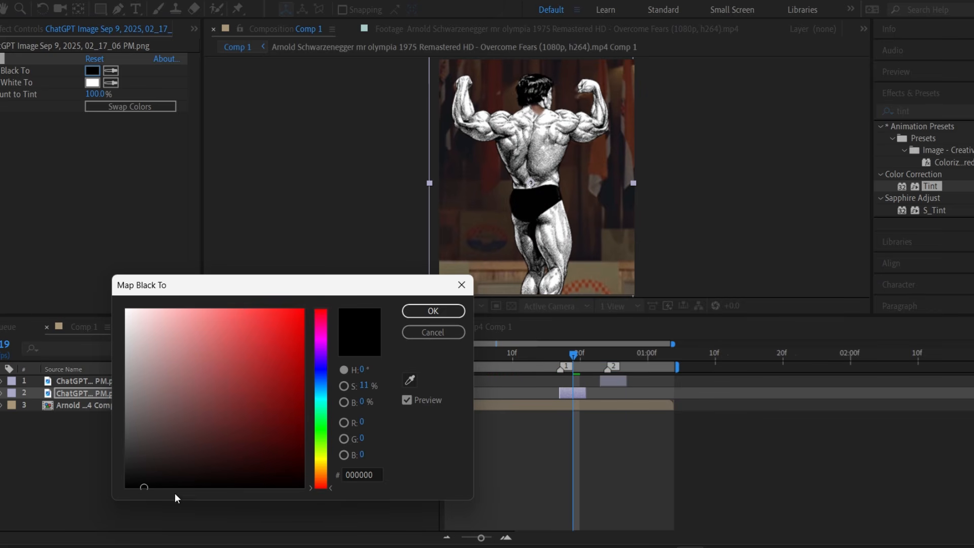
left_click(433, 311)
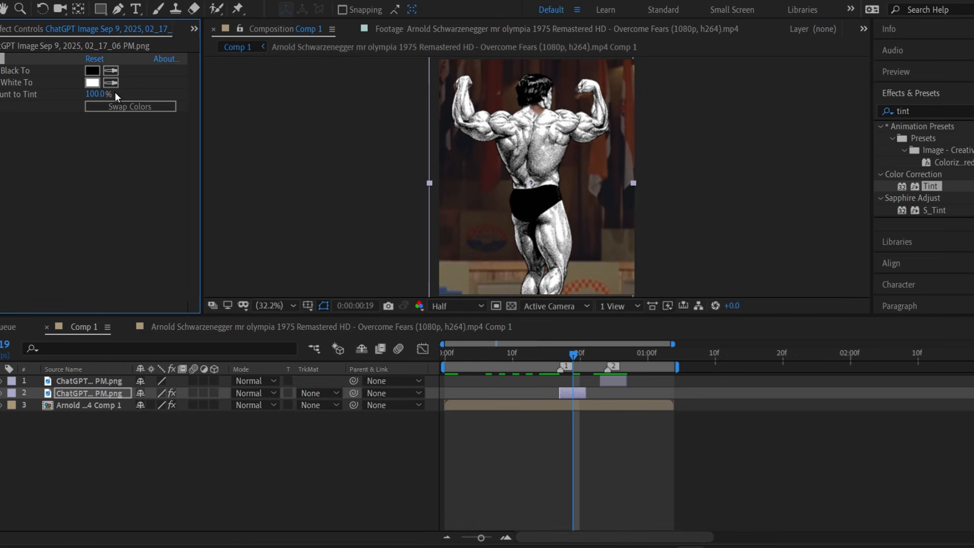
left_click(93, 83)
left_click_drag(131, 336, 119, 373)
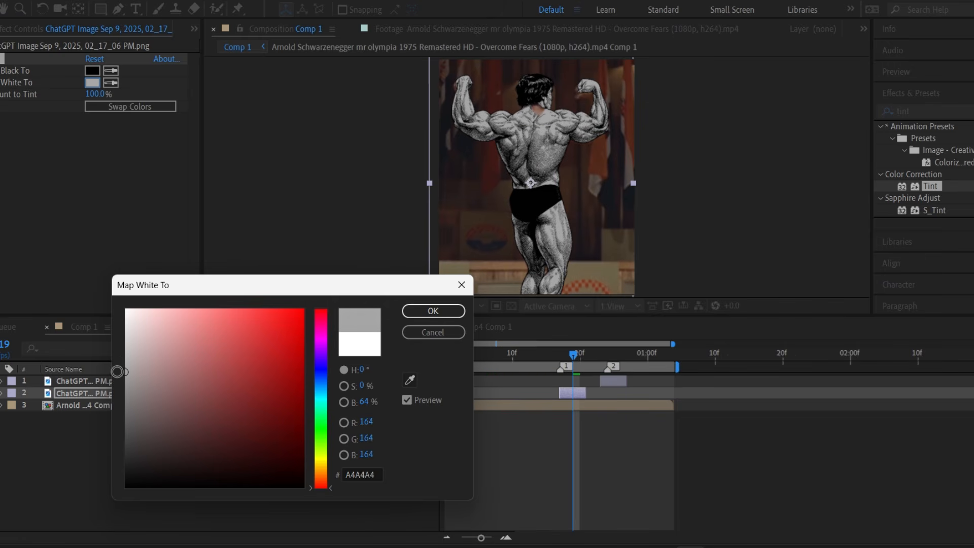
left_click(433, 311)
Copy the Tint effect from the first manga PNG clip onto the second manga PNG clip
left_click(29, 62)
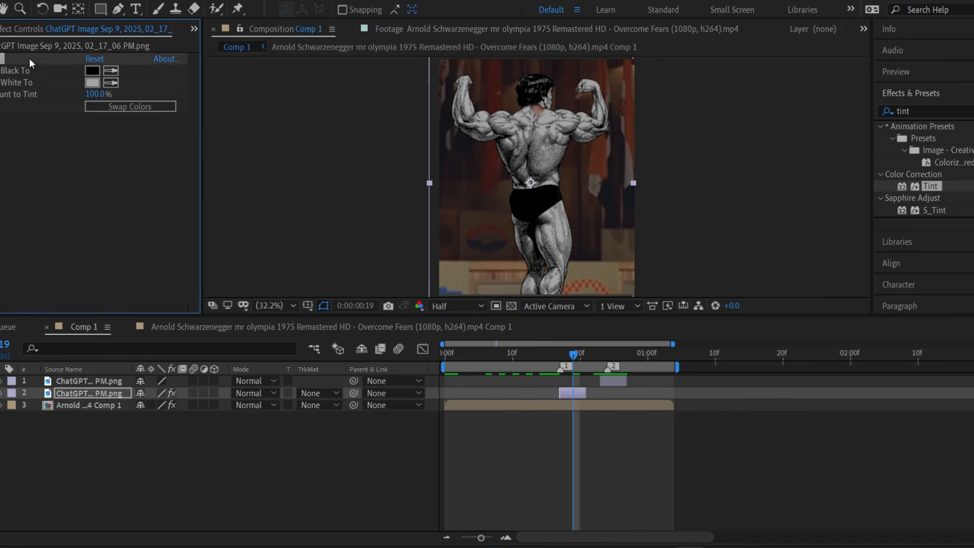
left_click(627, 381)
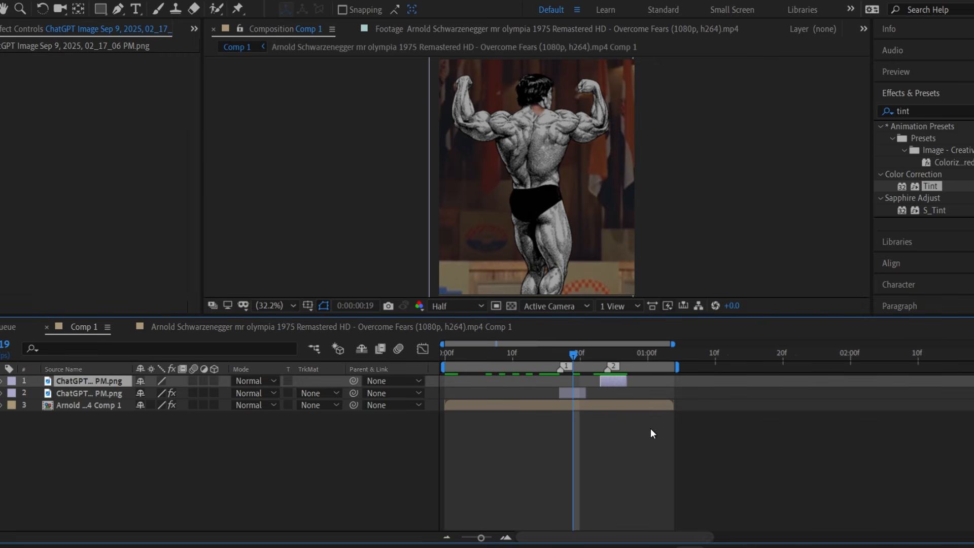
key("ctrl+v")
Preview the composition from the beginning to check both tinted manga flashes
left_click_drag(602, 357, 568, 358)
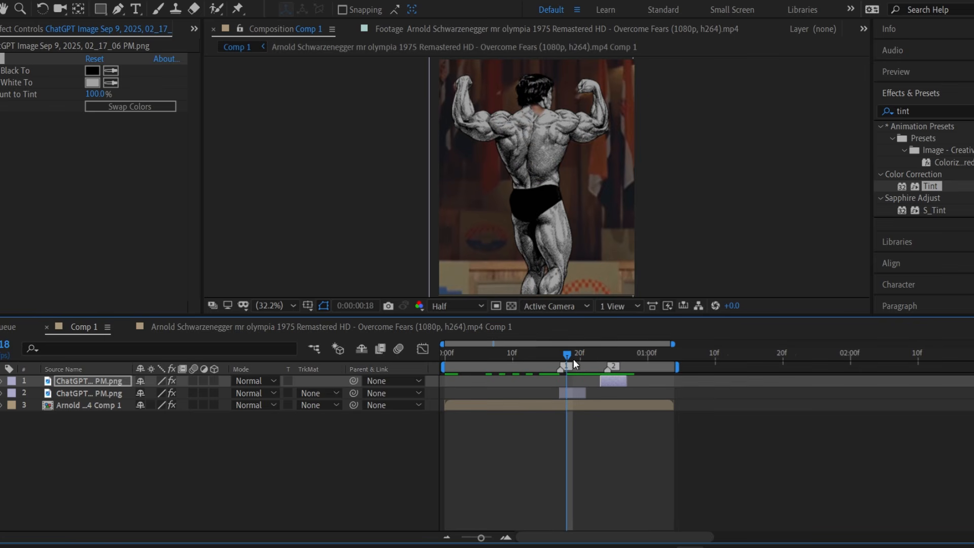
left_click(574, 391)
left_click(628, 453)
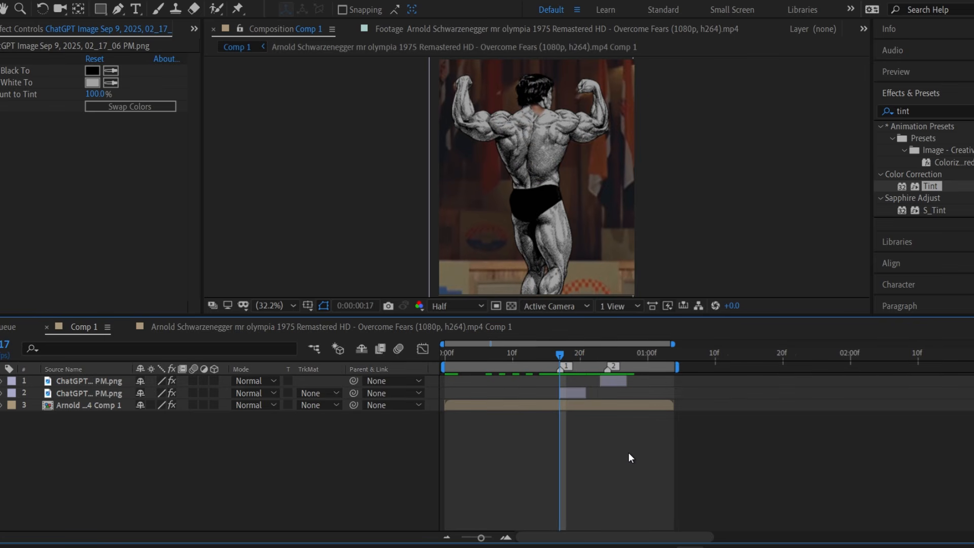
left_click(451, 353)
key("space")
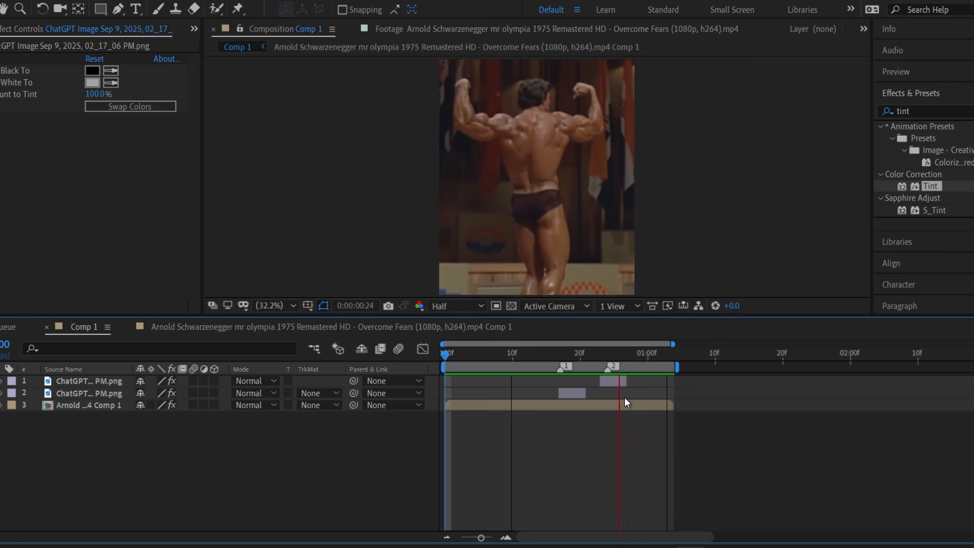
key("space")
Split the footage layer at frame 17, where the first manga PNG clip starts
left_click(580, 391)
key("i")
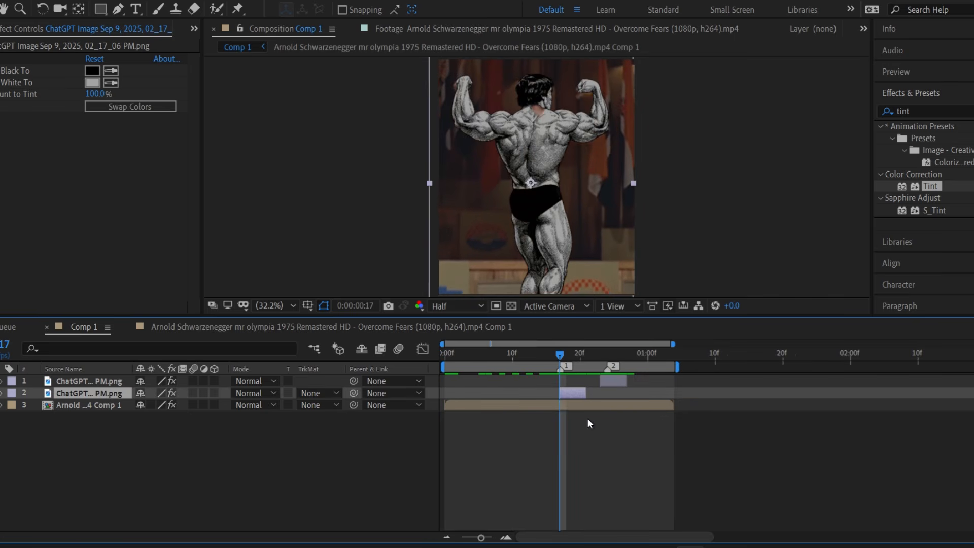
left_click(589, 405)
key("ctrl+shift+d")
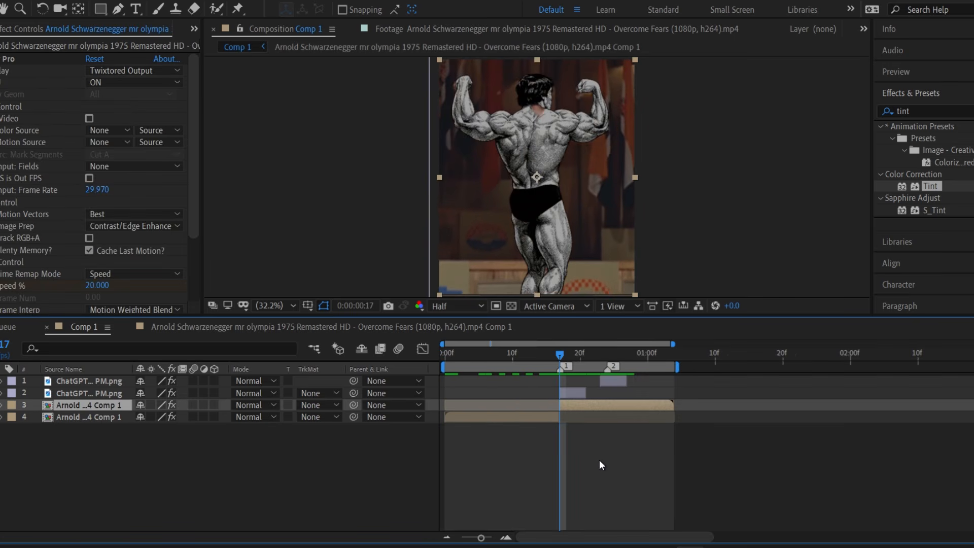
Split the remaining footage layer at frame 21, right after the first manga PNG clip ends
left_click(573, 396)
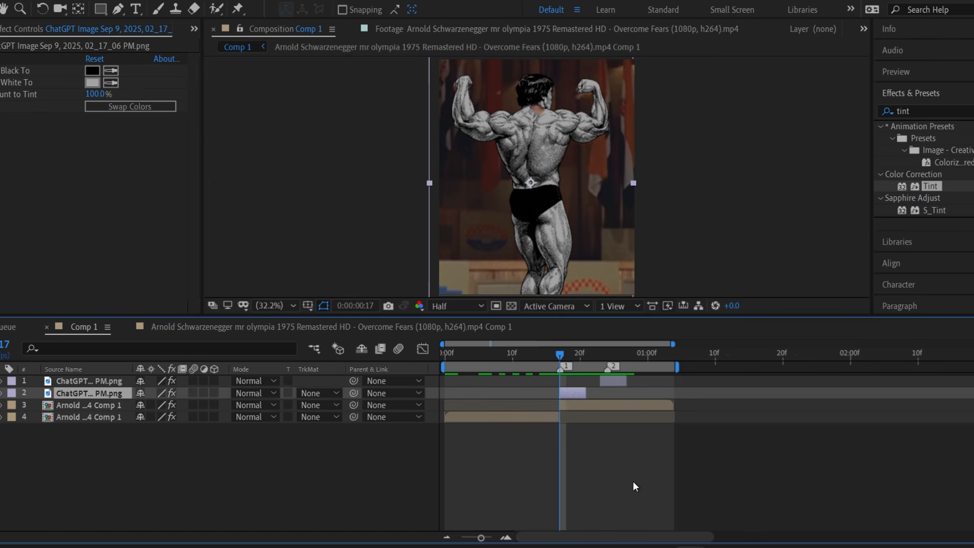
key("Page_Down")
key("Page_Down")
key("Page_Down")
key("Page_Down")
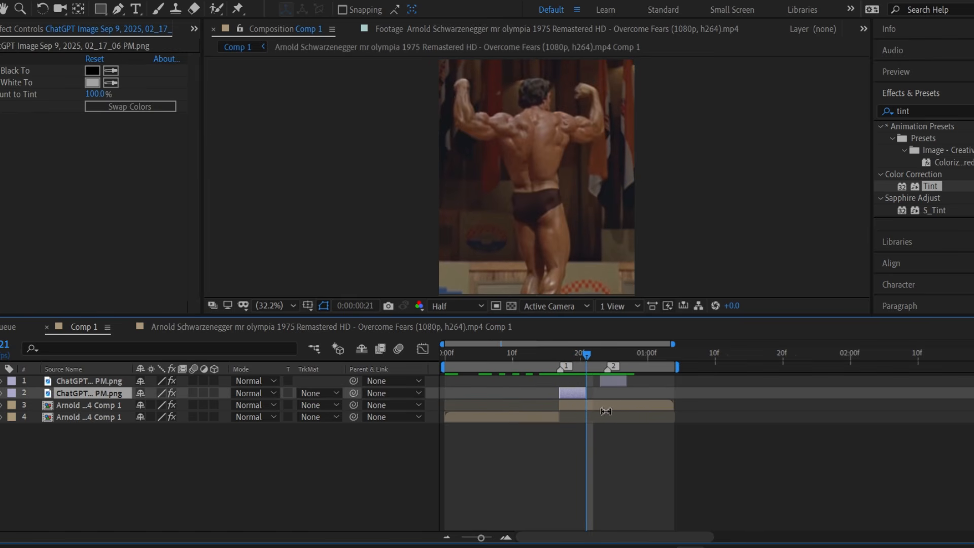
left_click(603, 407)
key("ctrl+shift+d")
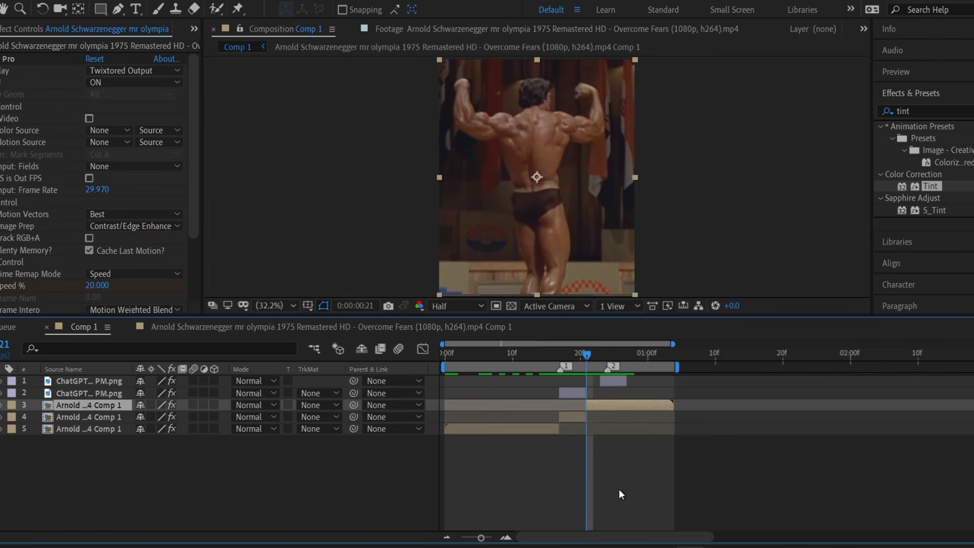
Split the remaining footage layer at frame 23, where the second manga PNG clip starts
left_click(610, 381)
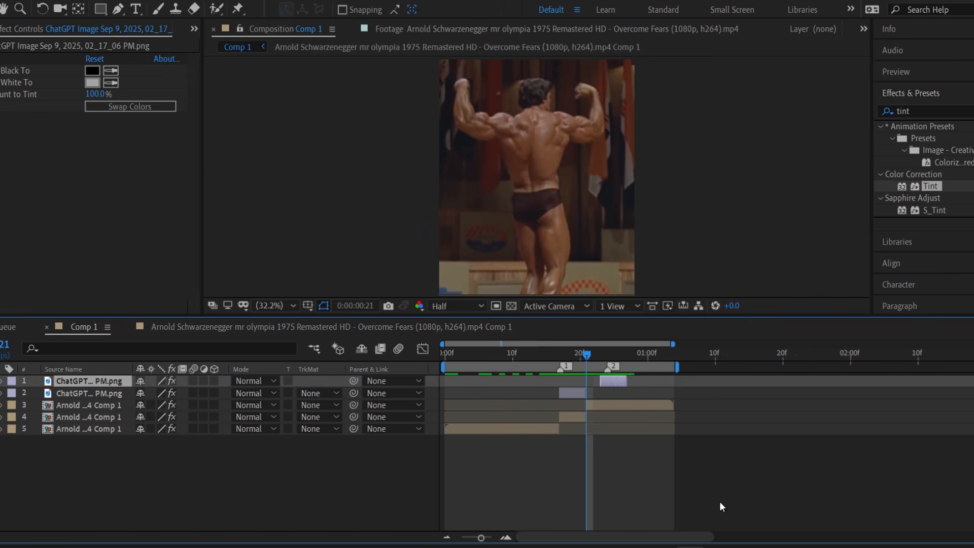
key("Page_Down")
key("Page_Down")
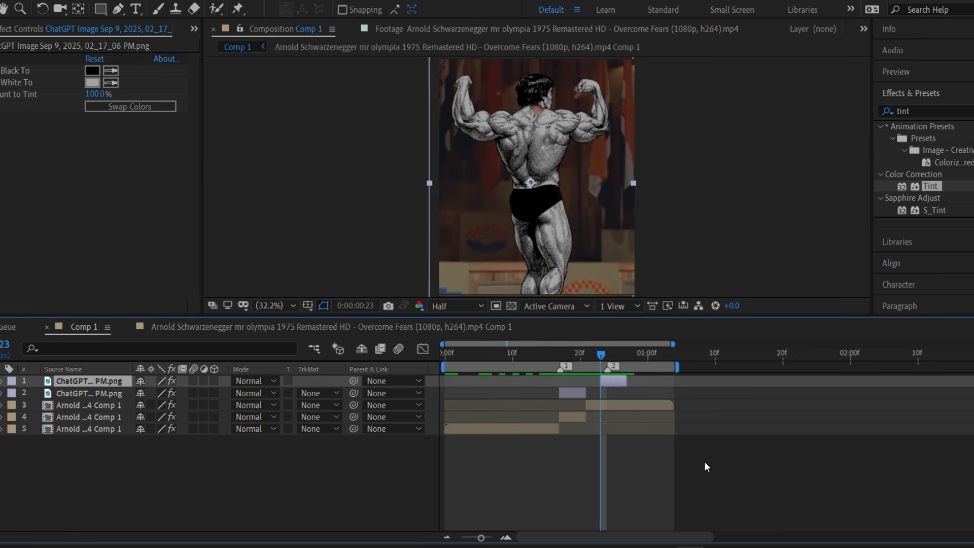
left_click(662, 405)
key("ctrl+shift+d")
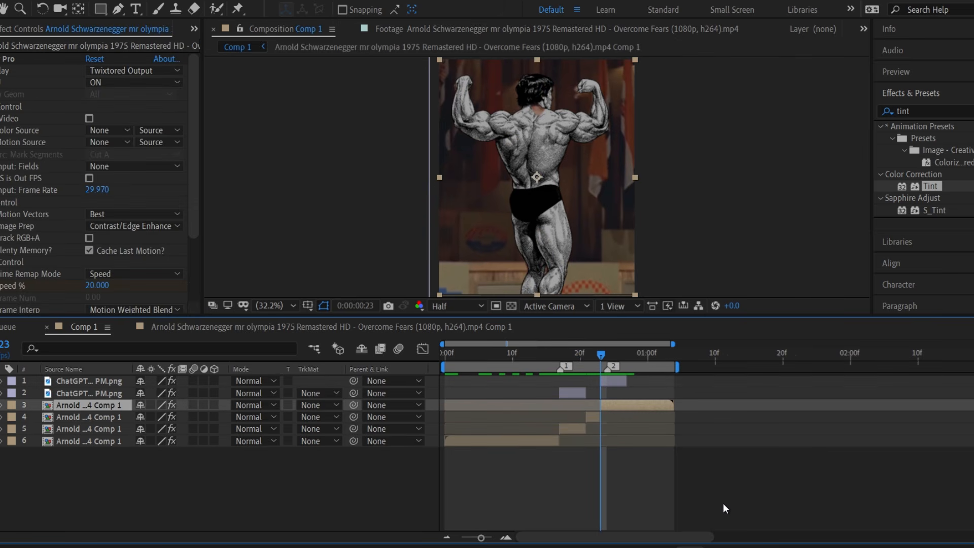
Split the last footage segment at frame 27, right after the second manga PNG clip ends
left_click(617, 382)
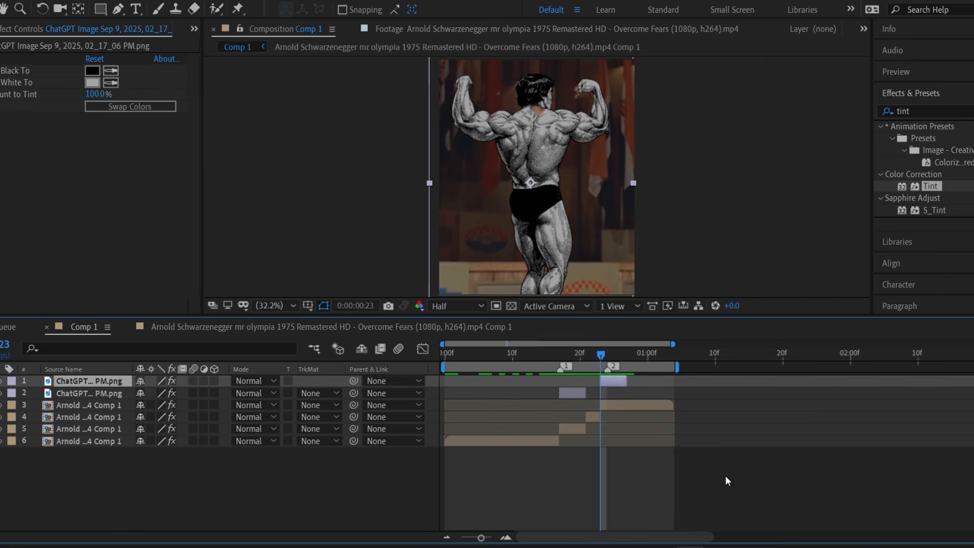
key("Page_Down")
key("Page_Down")
key("Page_Down")
key("Page_Down")
left_click(667, 413)
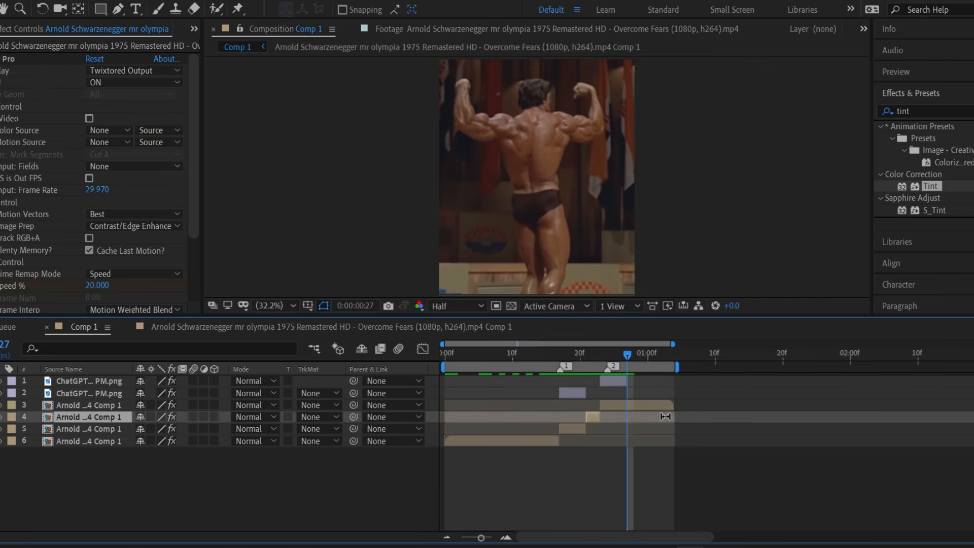
left_click(660, 406)
key("ctrl+shift+d")
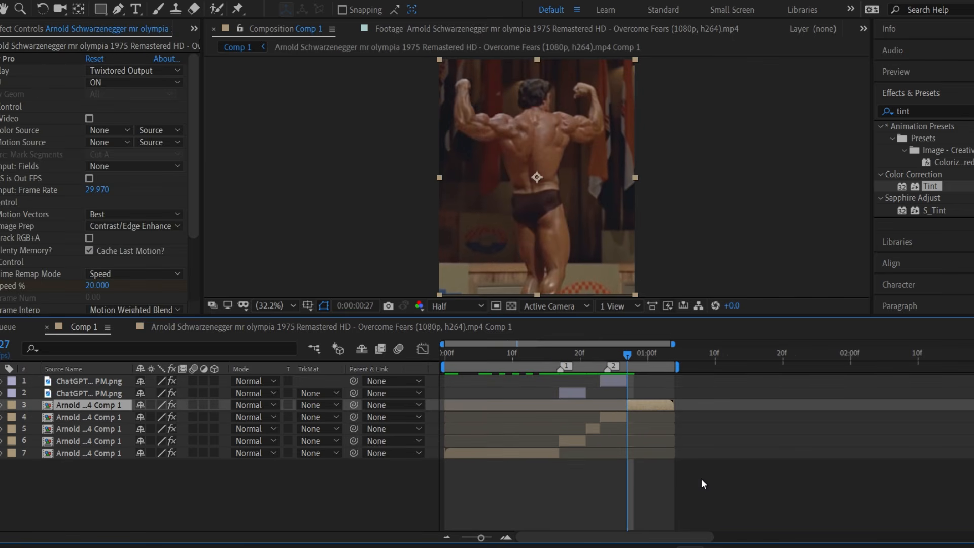
Copy the manga clip's Tint effect onto the two footage segments lying beneath the manga PNG clips
left_click(579, 443)
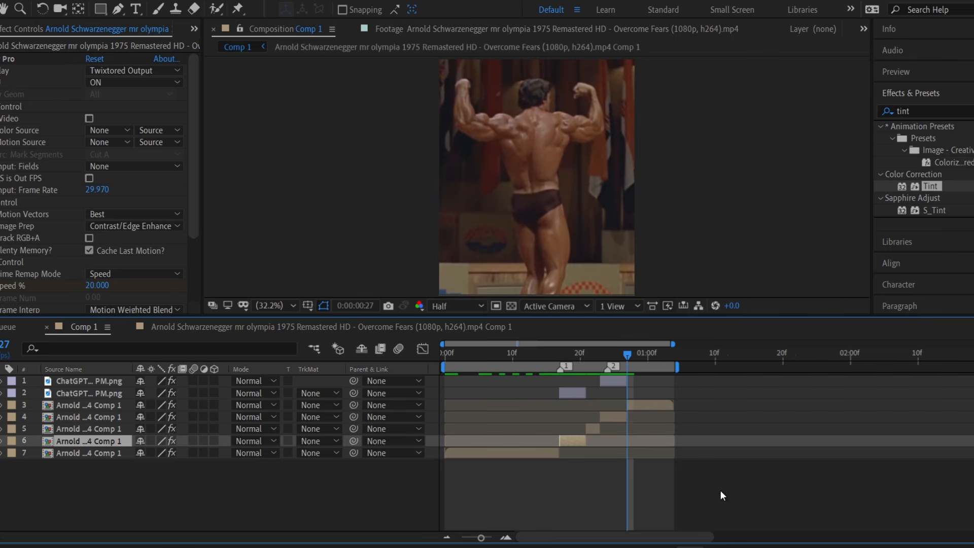
key("i")
left_click(577, 392)
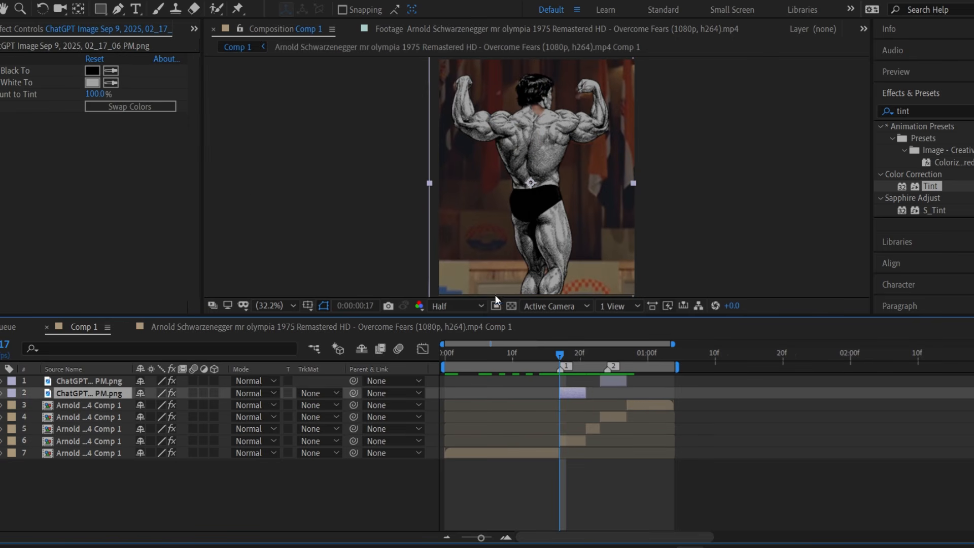
left_click(37, 60)
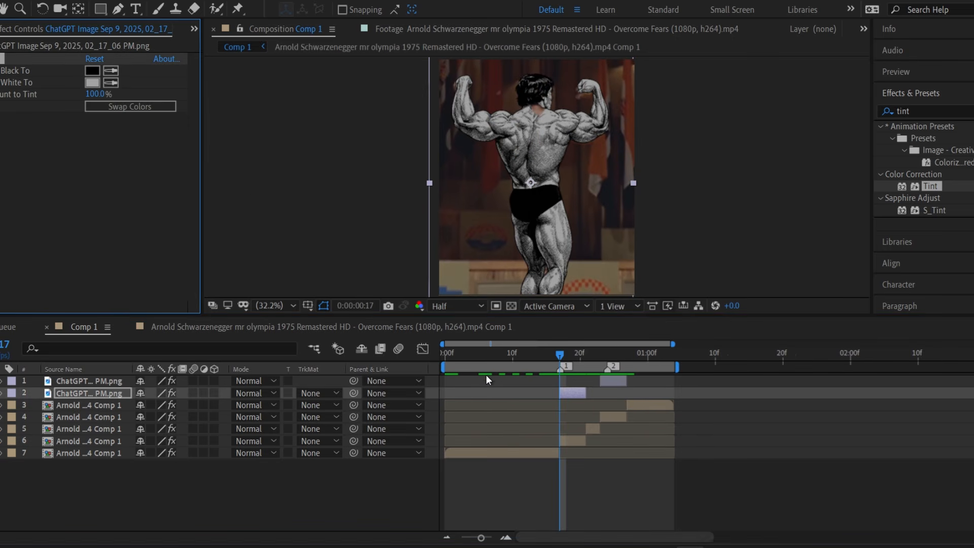
left_click(576, 442)
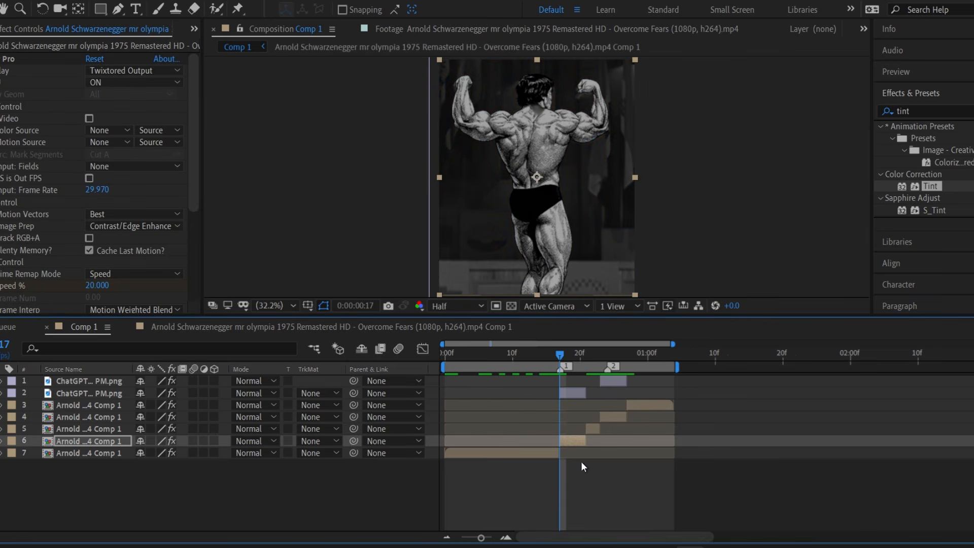
left_click(619, 417)
key("space")
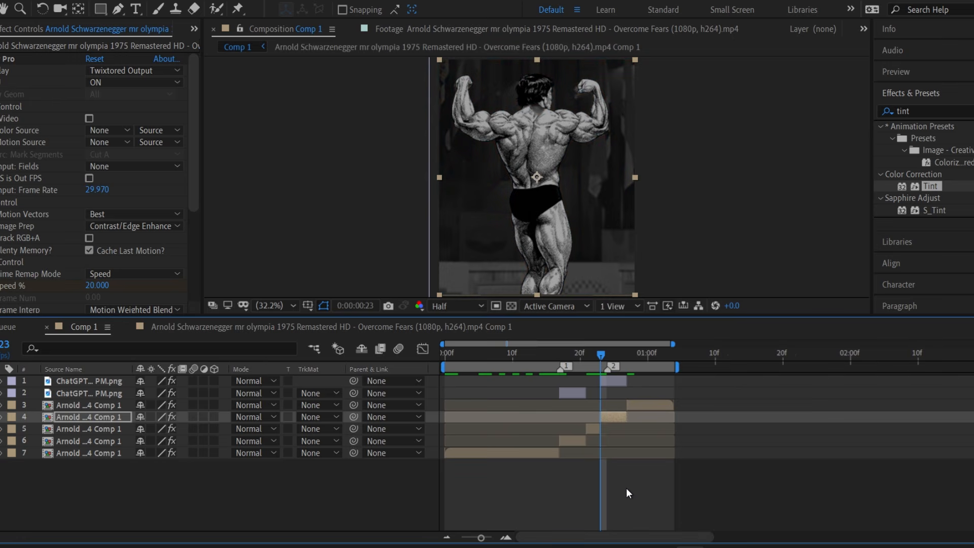
Play back the composition to check the tinted background segments
left_click(589, 444)
key("i")
key("space")
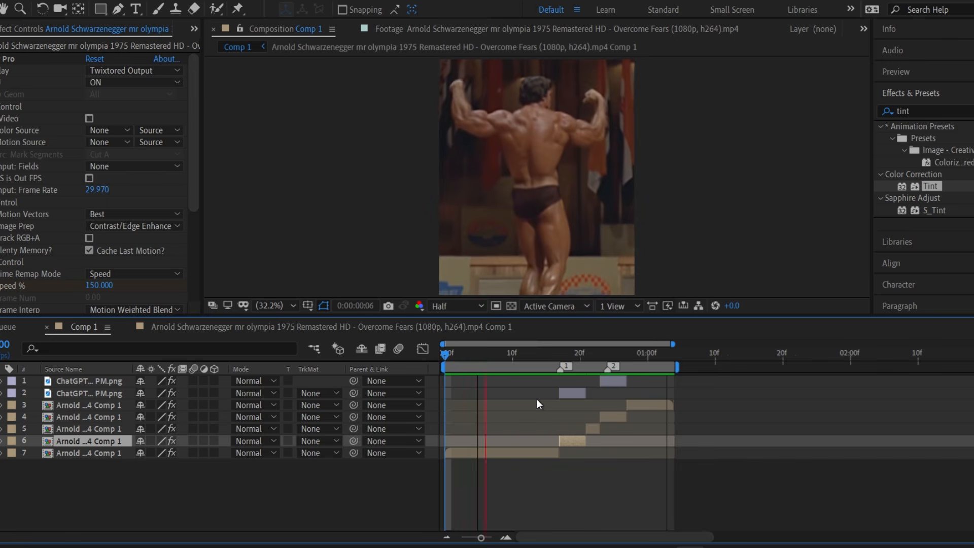
Enable motion blur on all seven layers and save the project
left_click(195, 480)
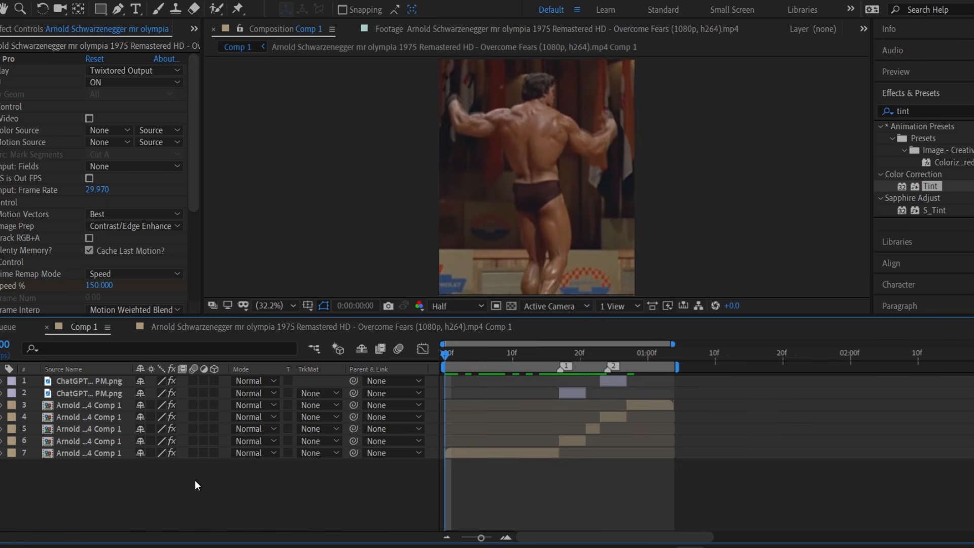
key("ctrl+a")
left_click(191, 453)
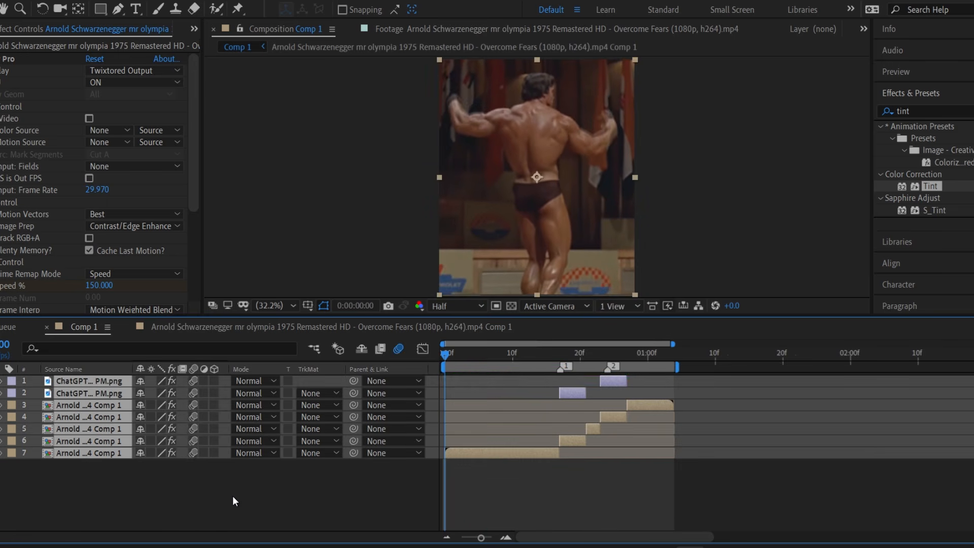
left_click(238, 497)
key("ctrl+s")
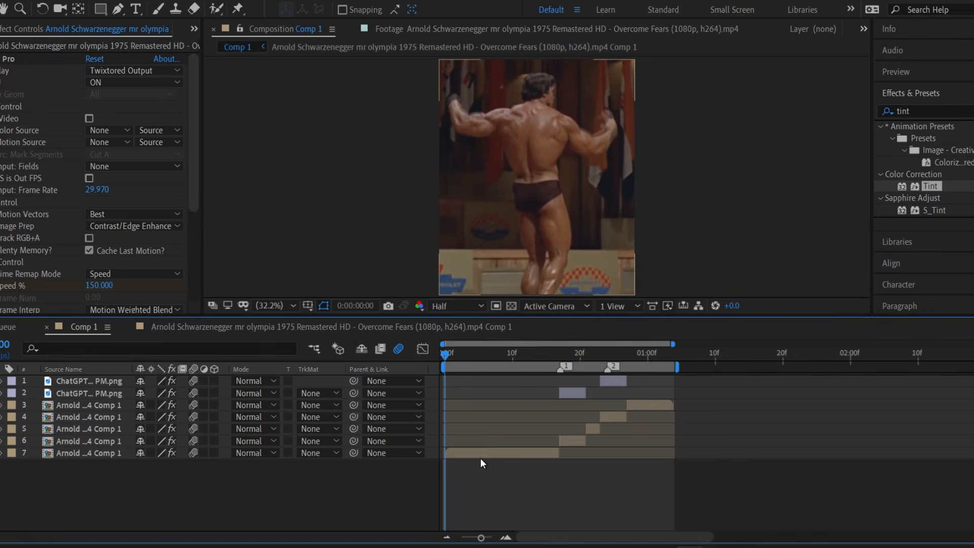
Pre-compose all layers into Pre-comp 1, moving all attributes into the new composition
left_click(471, 354)
left_click_drag(471, 354, 419, 367)
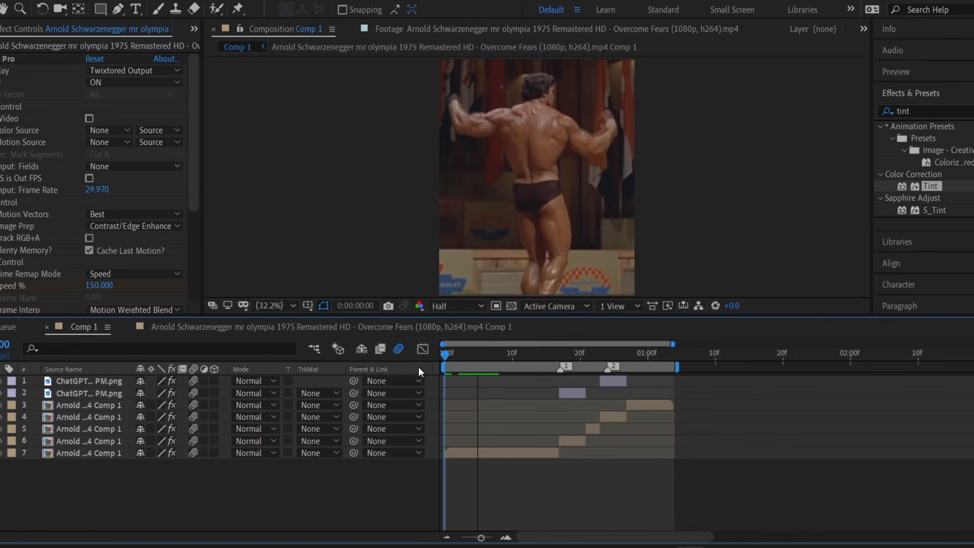
left_click_drag(121, 488, 98, 383)
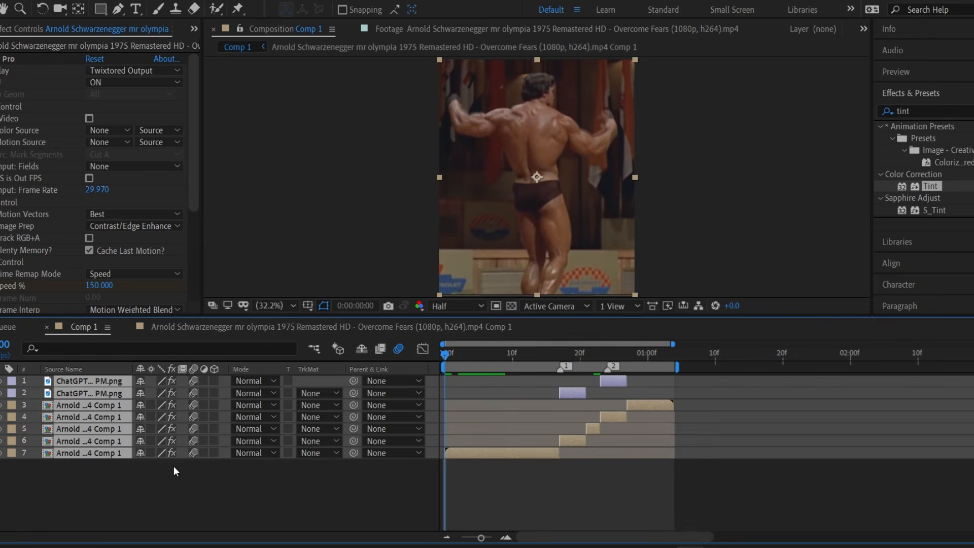
key("ctrl+shift+c")
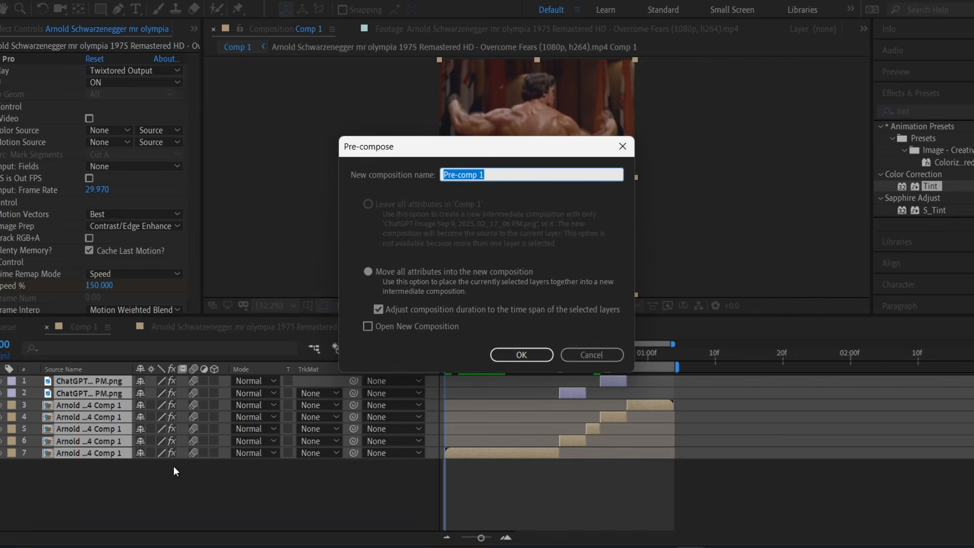
key("Return")
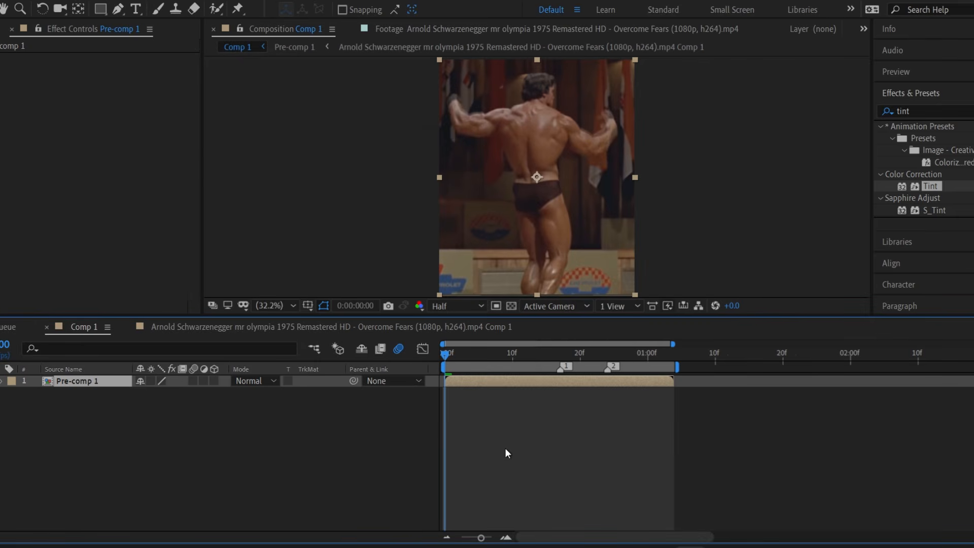
Set the preview resolution to Quarter and play back the pre-composed clip
key("space")
left_click(468, 304)
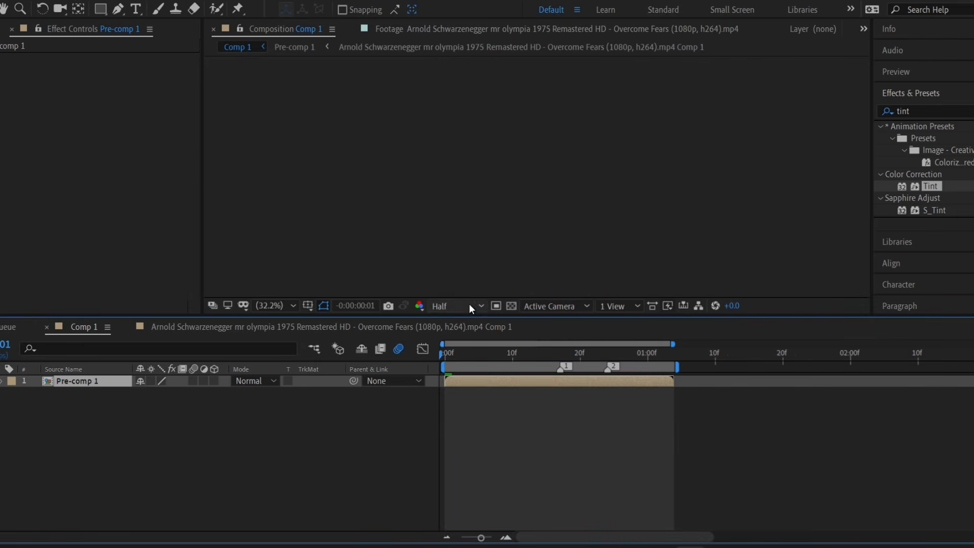
left_click(475, 384)
key("space")
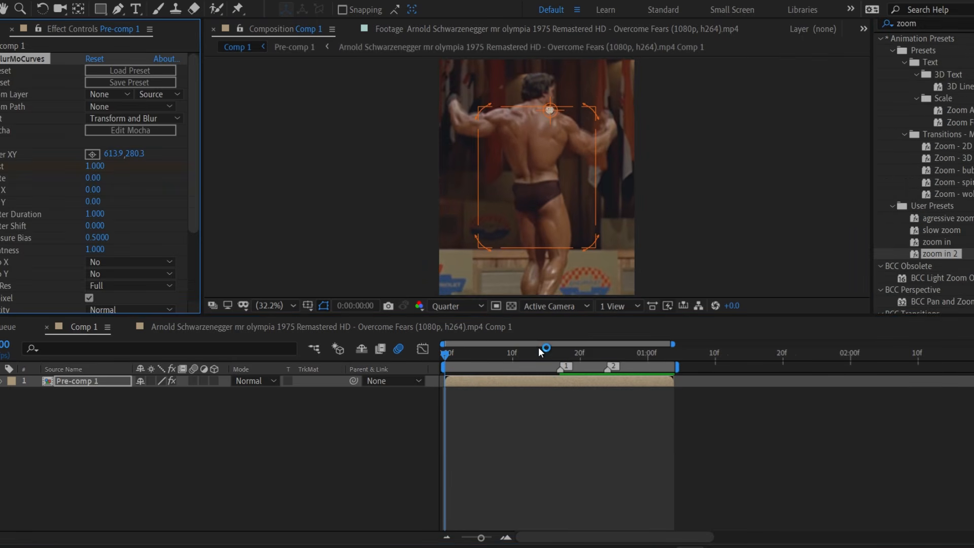
Reveal the keyframes of Pre-comp 1 and move the last Z Dist keyframe to the layer's end at 0:00:01:04
key("u")
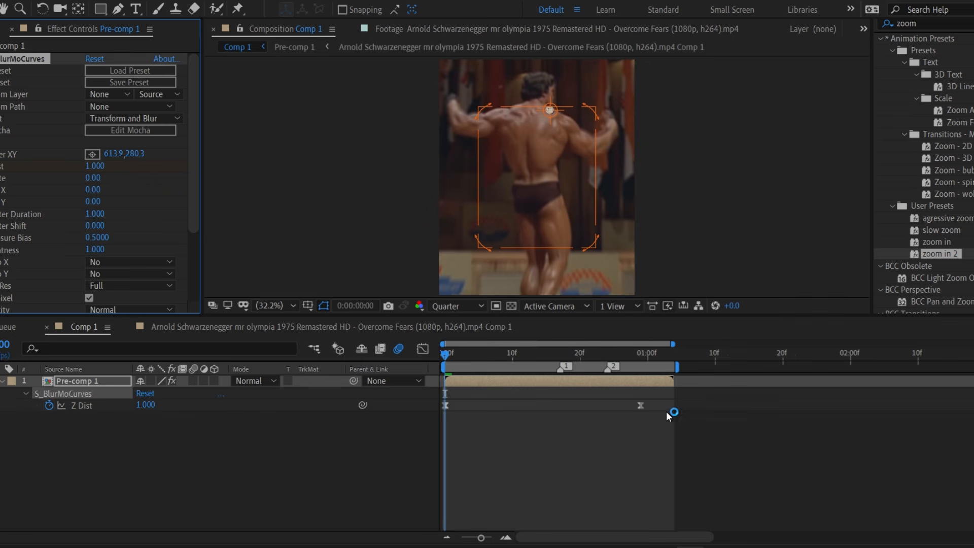
left_click_drag(658, 398, 417, 448)
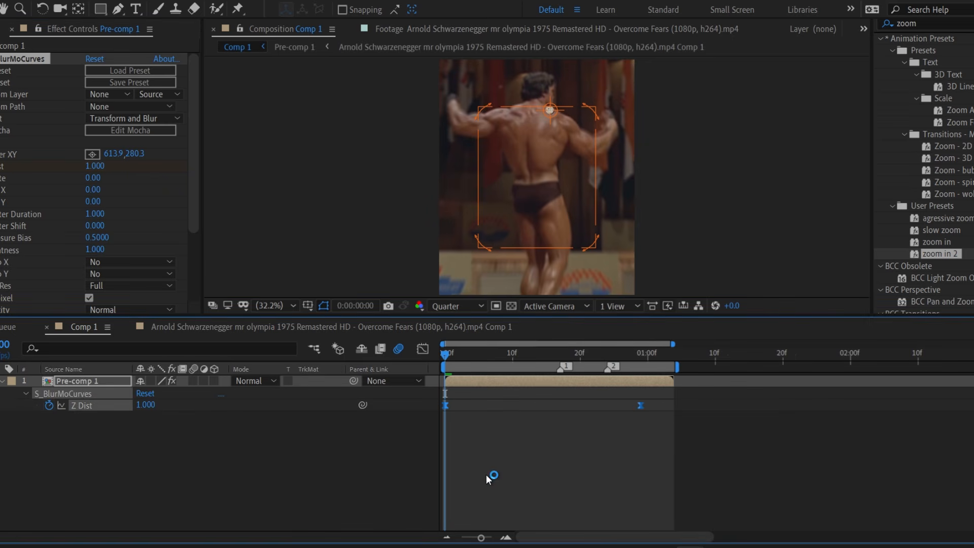
key("o")
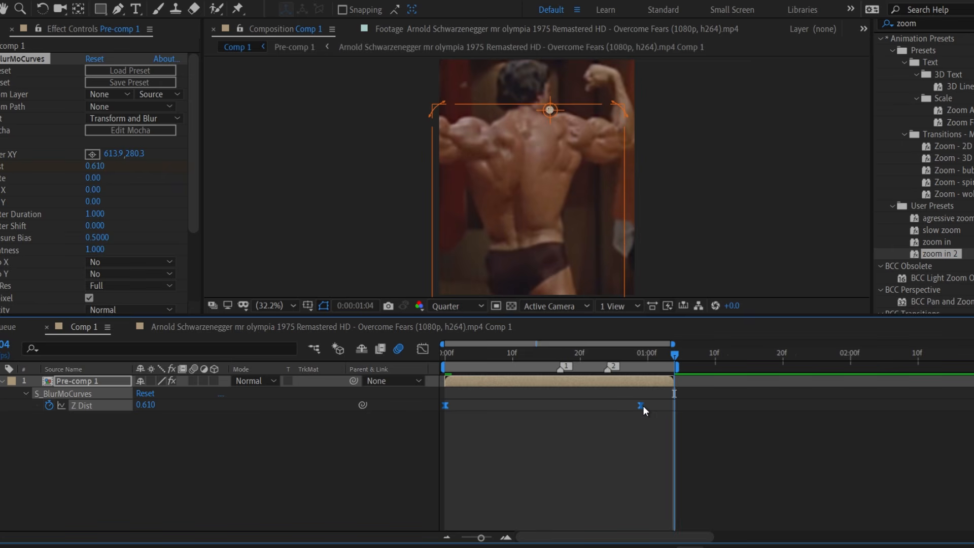
left_click_drag(668, 405, 674, 406)
Move the S_BlurMoCurves centre onto the bodybuilder's head at 505.1, 137.3, and play back the zoom from the start
left_click_drag(556, 118, 536, 91)
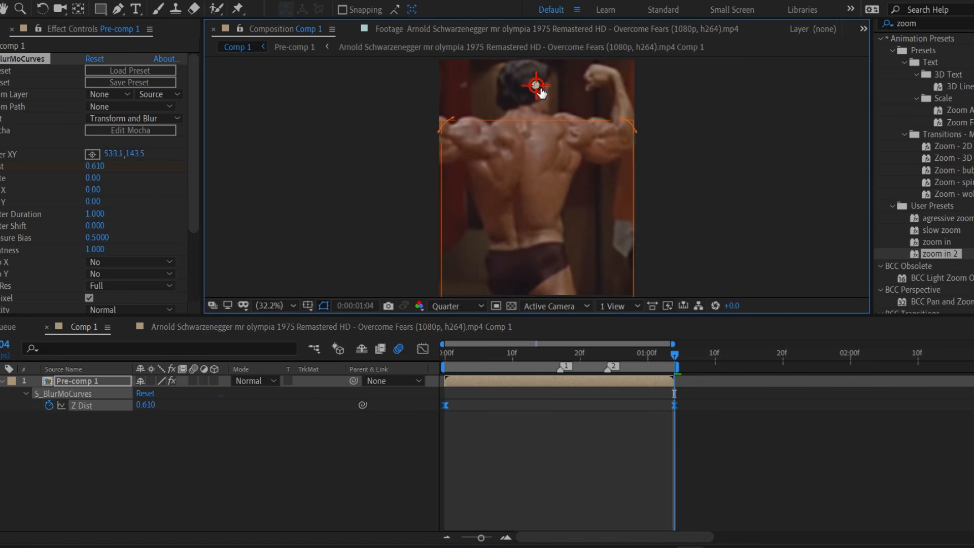
left_click_drag(594, 354, 449, 415)
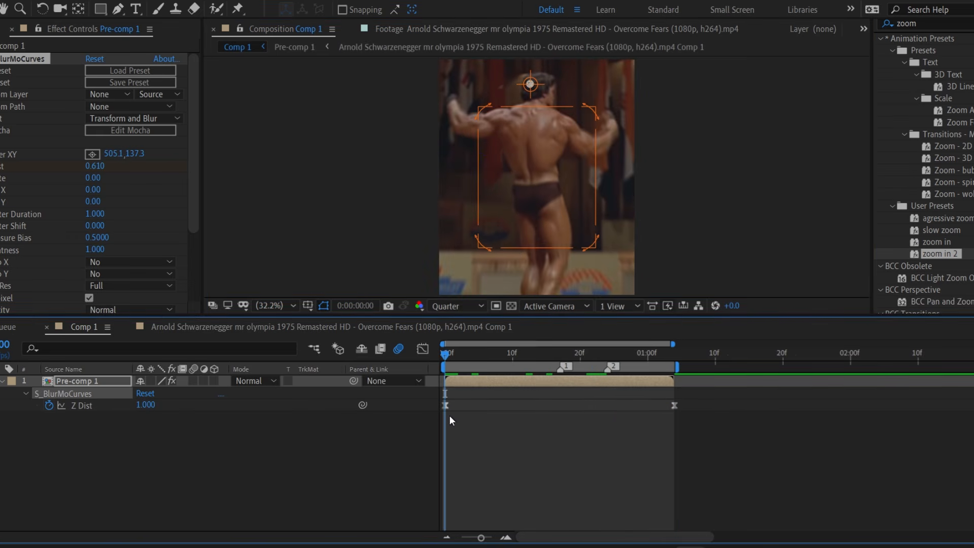
key("u")
key("space")
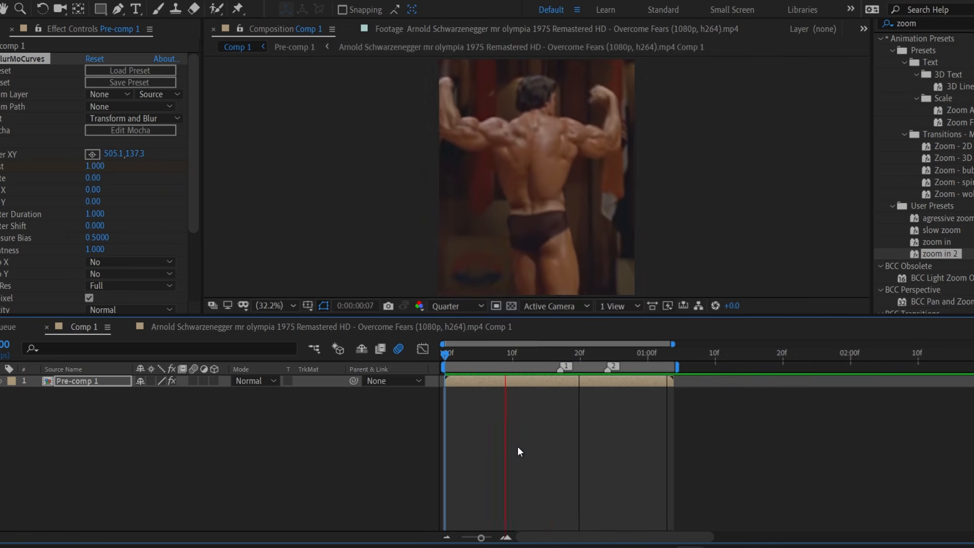
Add an adjustment layer above Pre-comp 1 and select it with the current time at 0:00:00:14
key("ctrl+alt+y")
left_click(539, 355)
left_click(556, 380)
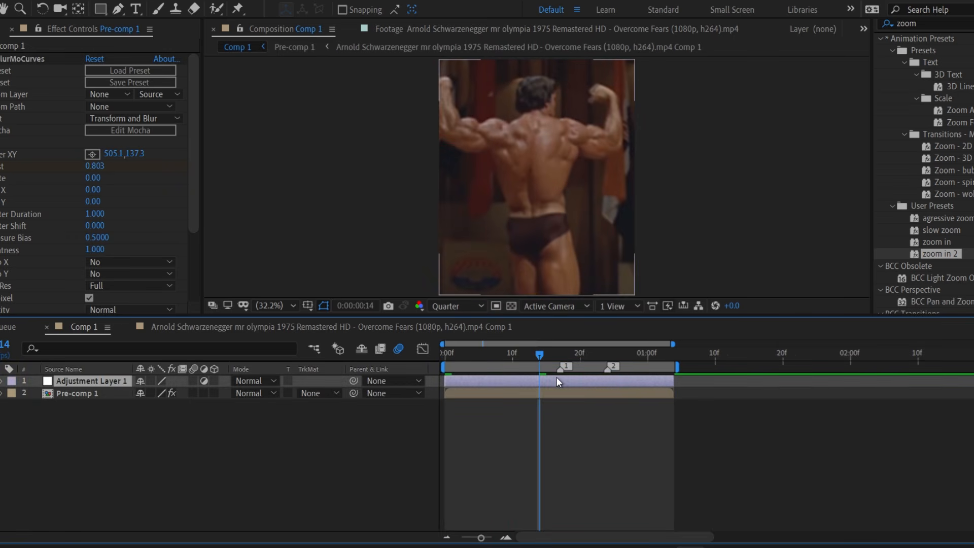
Search the effects for "bcc cr" and apply BCC Cross Glitch to the adjustment layer
left_click(922, 29)
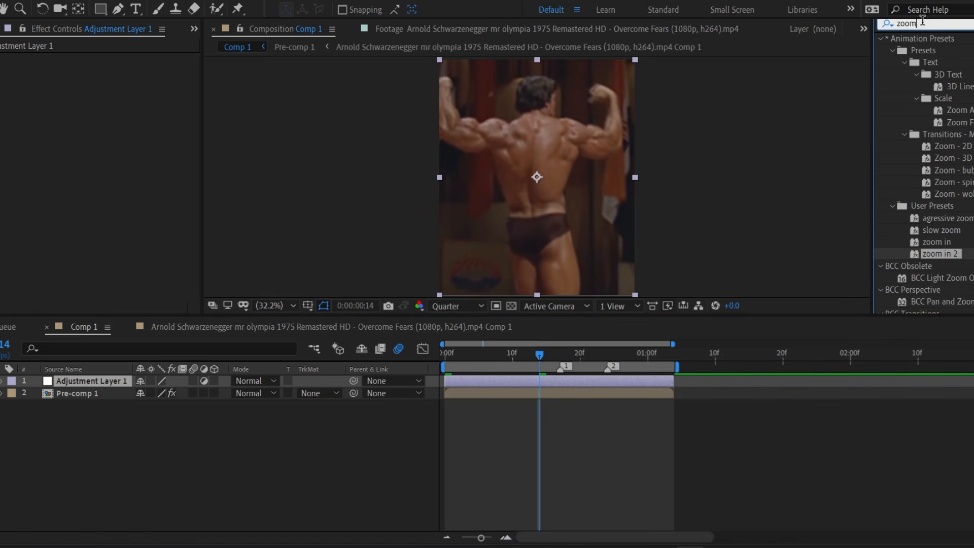
key("BackSpace")
key("BackSpace")
key("BackSpace")
key("BackSpace")
type("bcc")
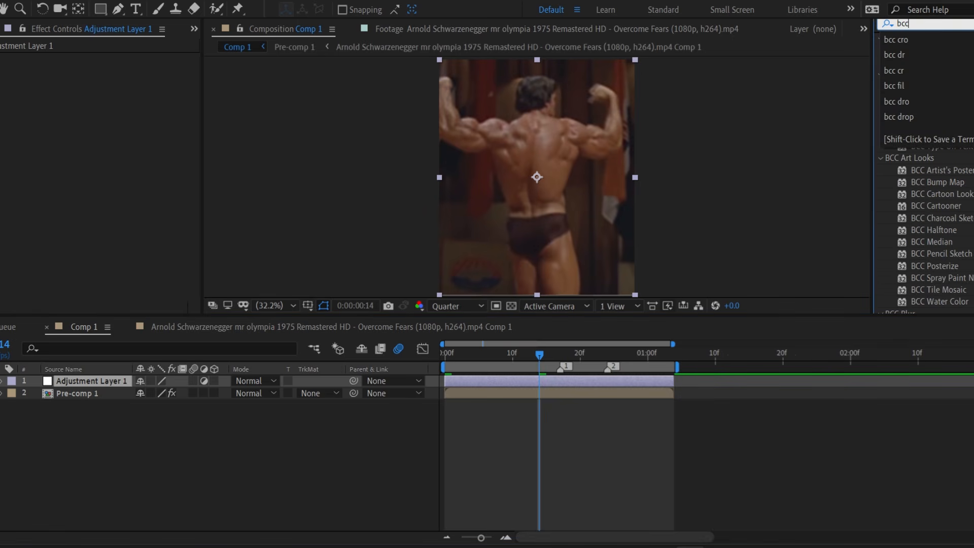
type(" cr")
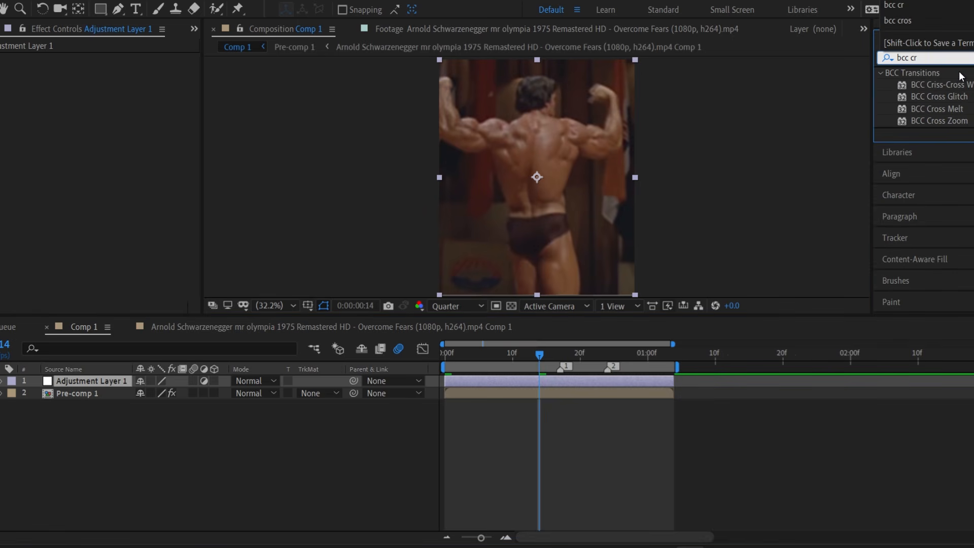
double_click(966, 98)
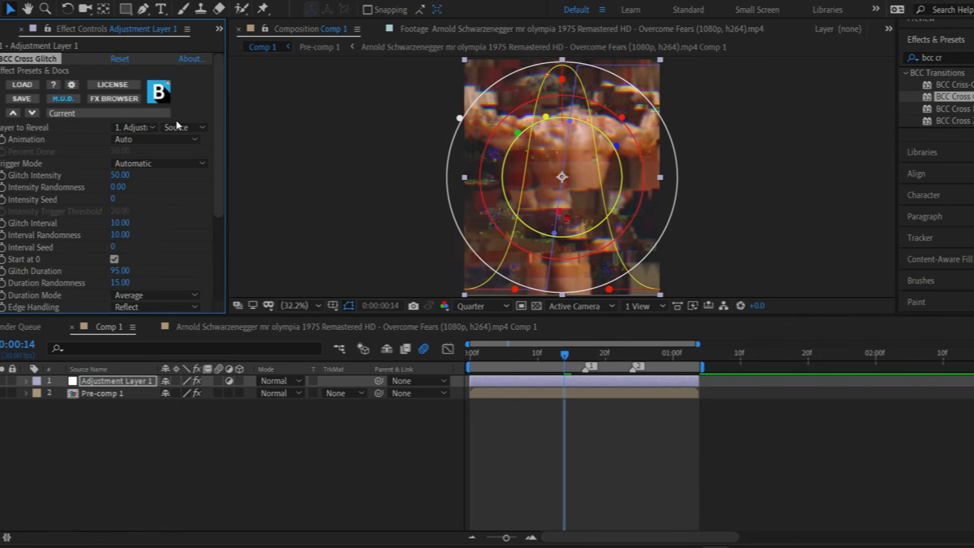
Set the BCC Cross Glitch Animation to Pct. Done and Percent Done to 25
left_click(177, 140)
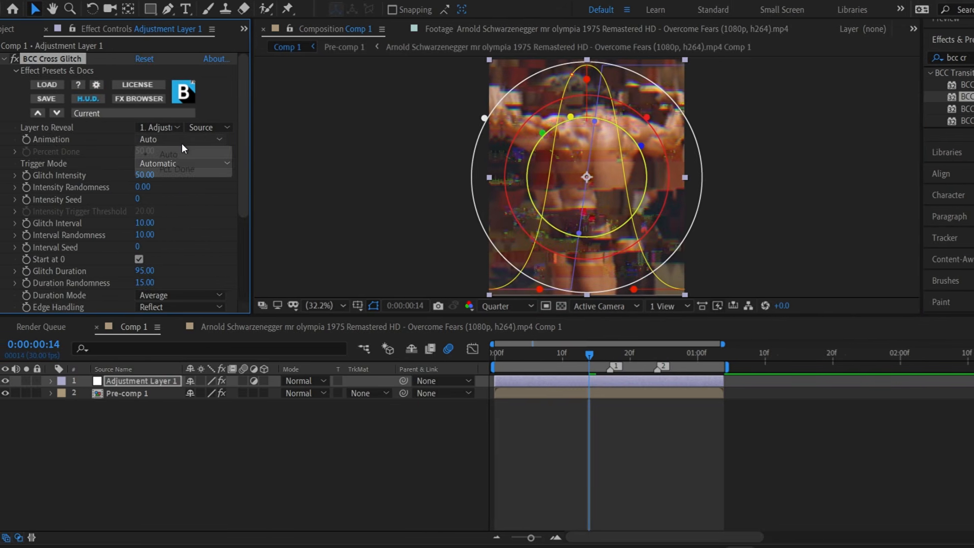
left_click(184, 170)
left_click(144, 151)
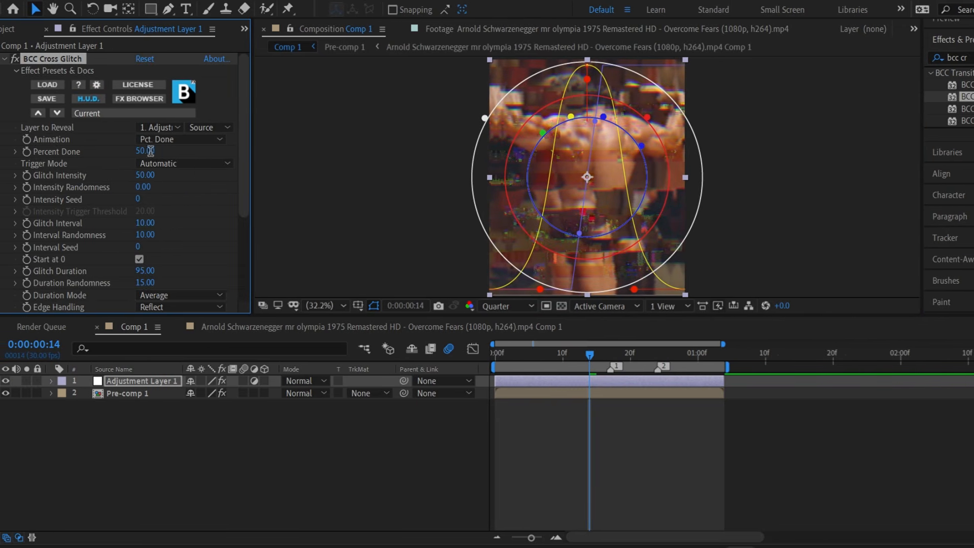
type("25")
key("Return")
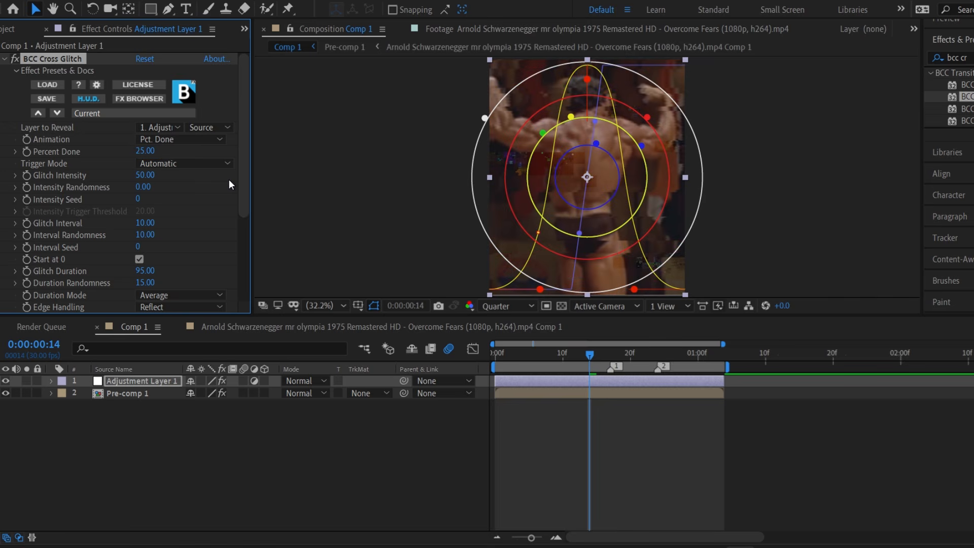
Set Glitch Intensity to 30 and play back the composition from the start
left_click(146, 175)
type("30")
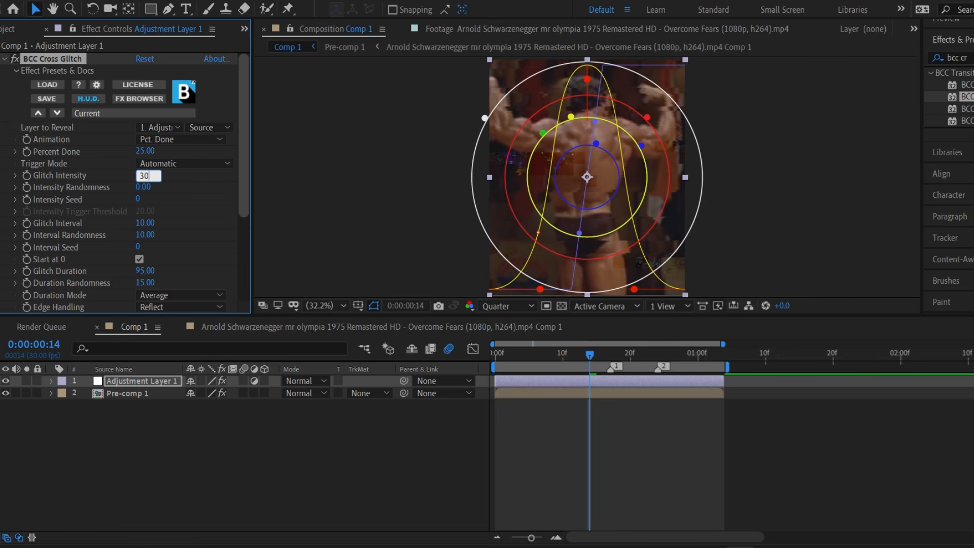
key("Return")
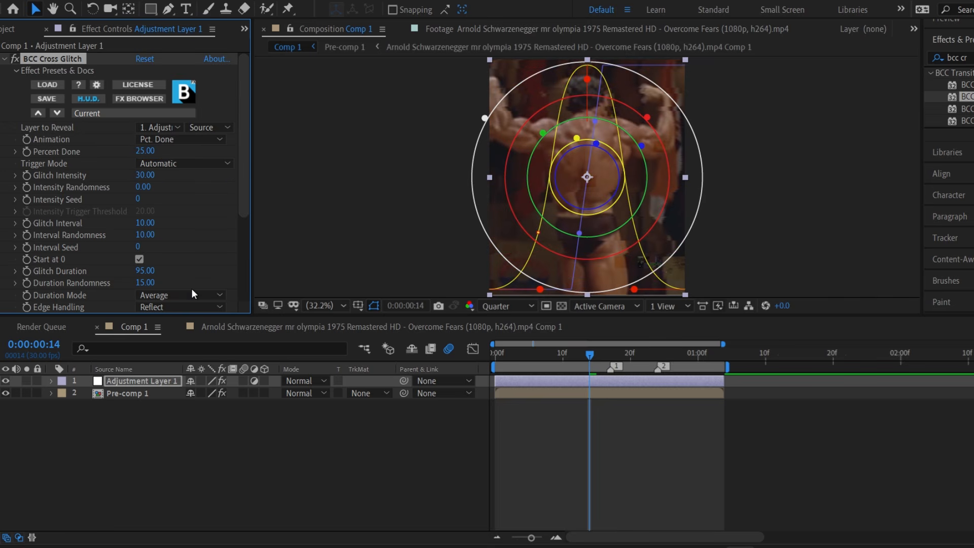
scroll(188, 284, "down", 3)
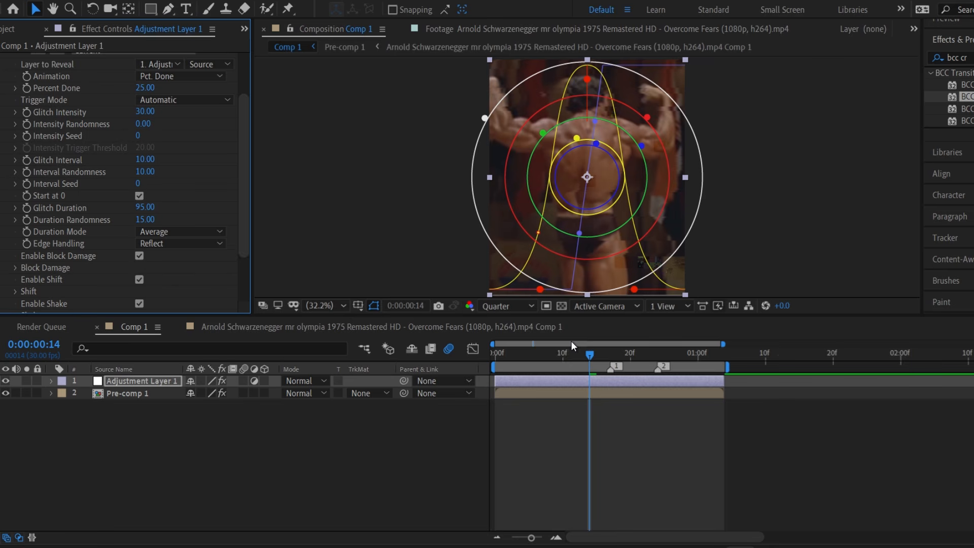
left_click_drag(558, 349, 485, 357)
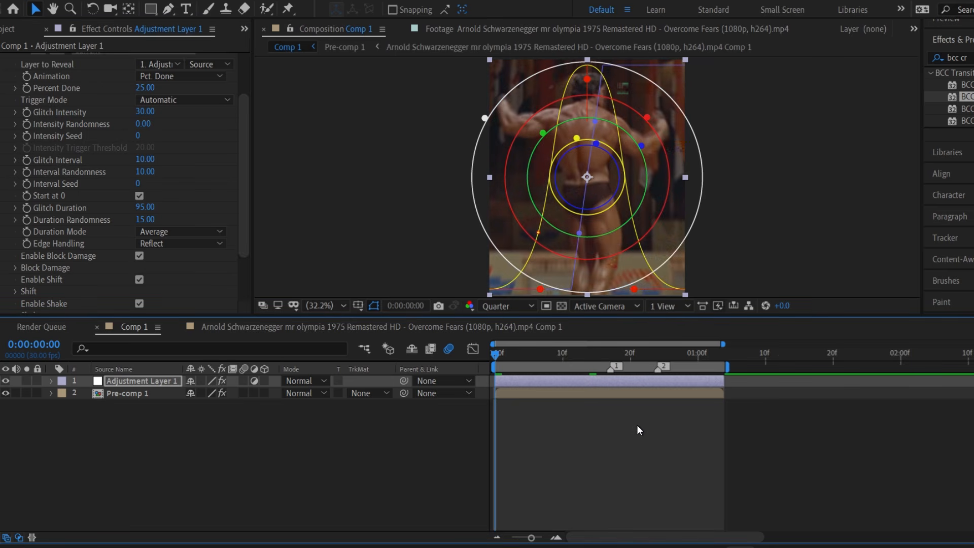
key("space")
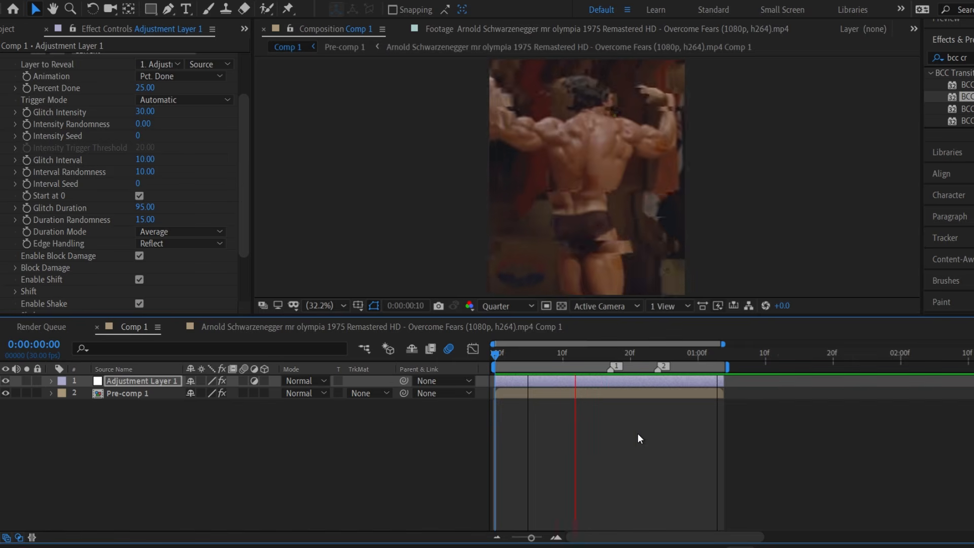
Trim the adjustment layer's start to 0:00:00:16 and play back the composition
left_click_drag(594, 357, 603, 353)
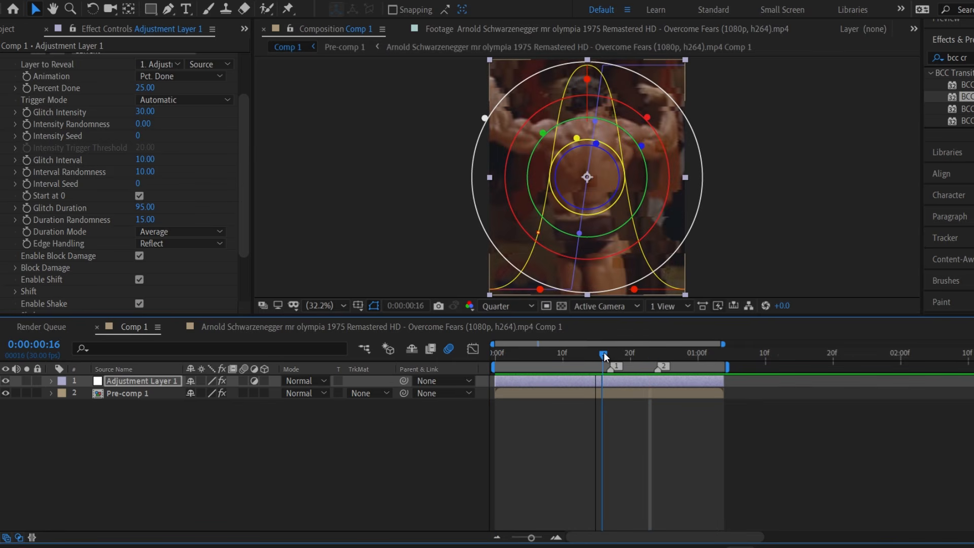
key("alt+bracketleft")
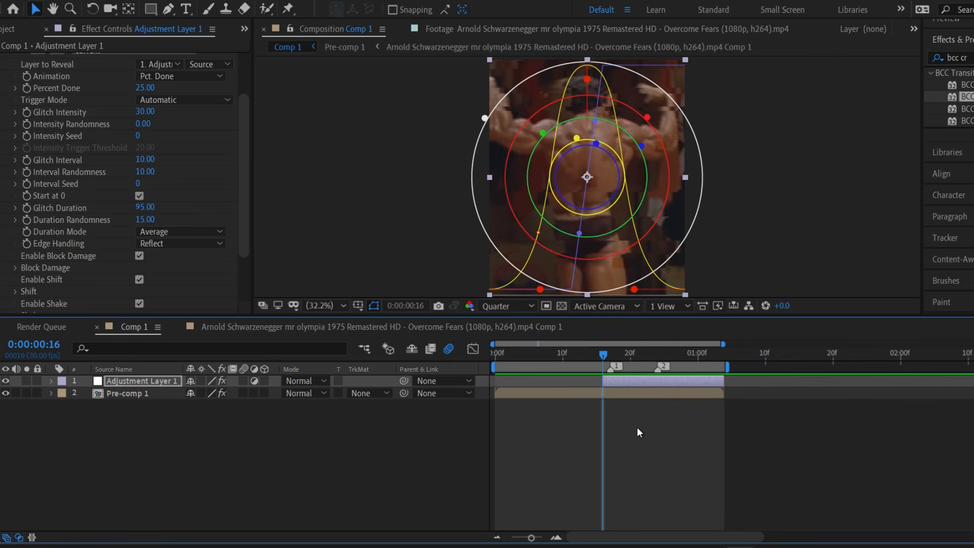
key("space")
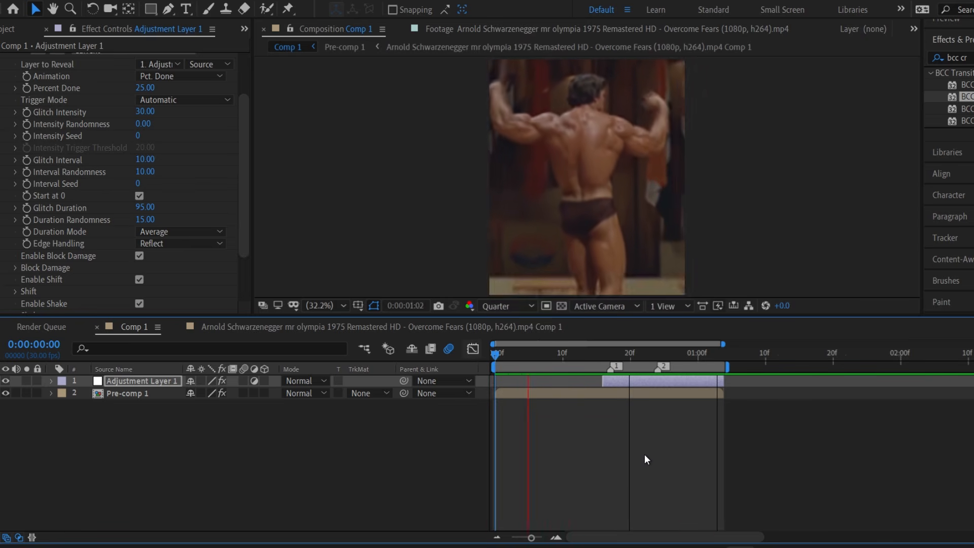
key("space")
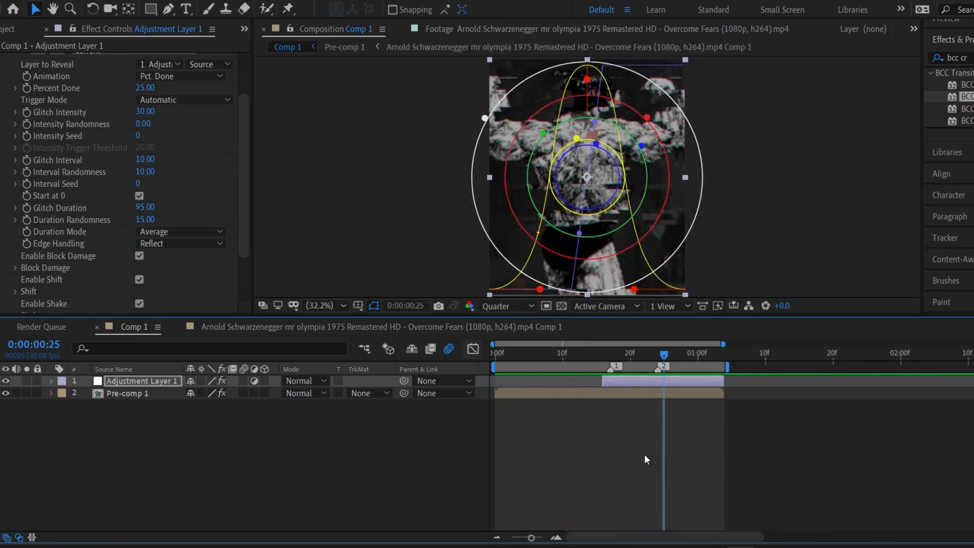
Set Glitch Intensity to 50 and Intensity Seed to 8, and play back the glitch
left_click(144, 112)
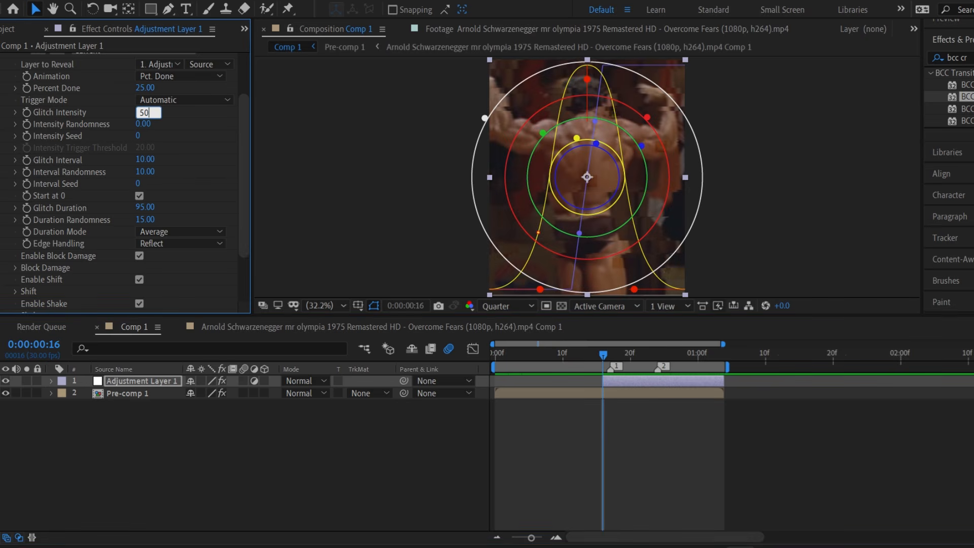
type("50")
key("Return")
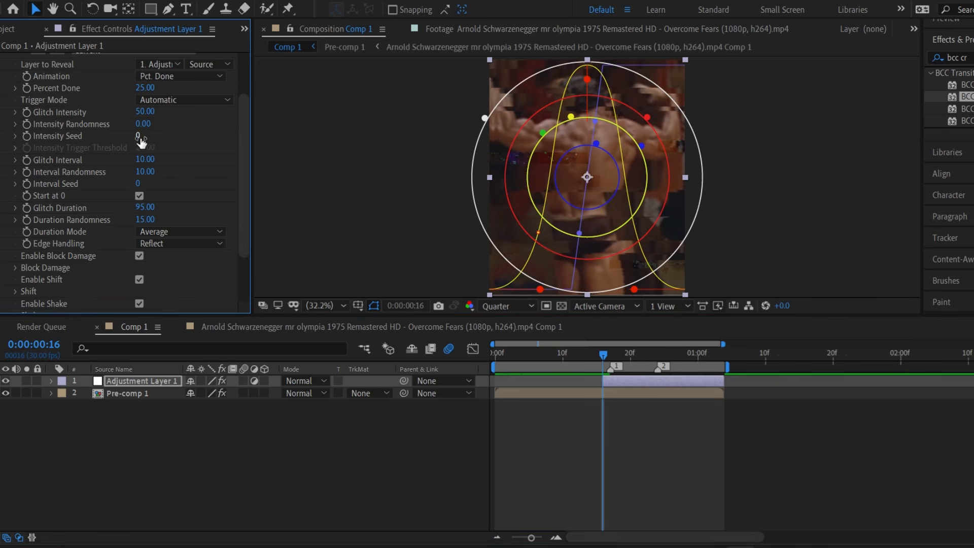
type("8")
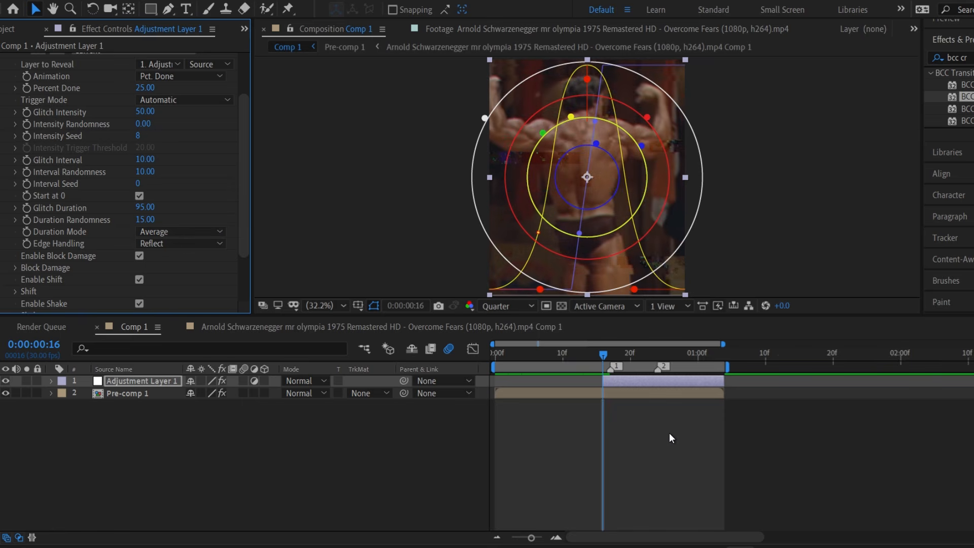
key("Return")
key("space")
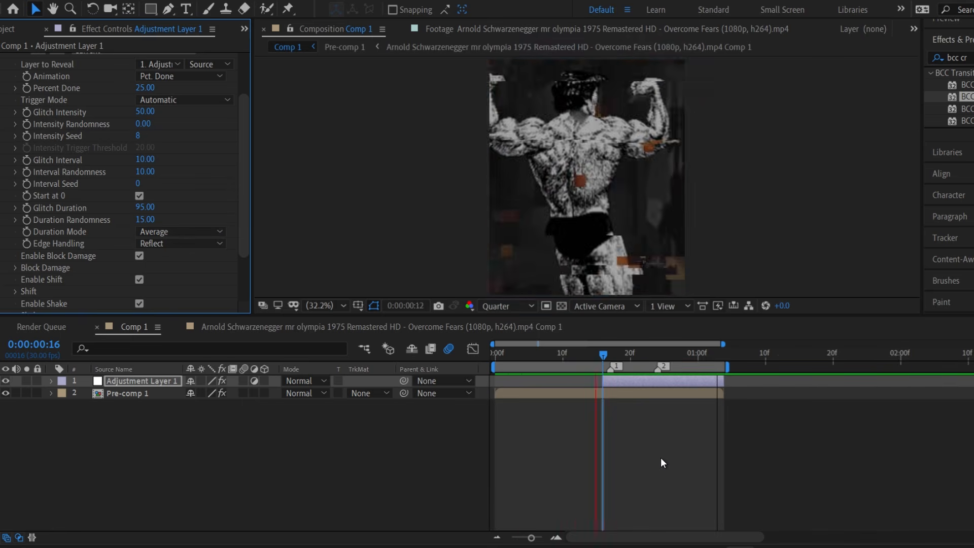
key("space")
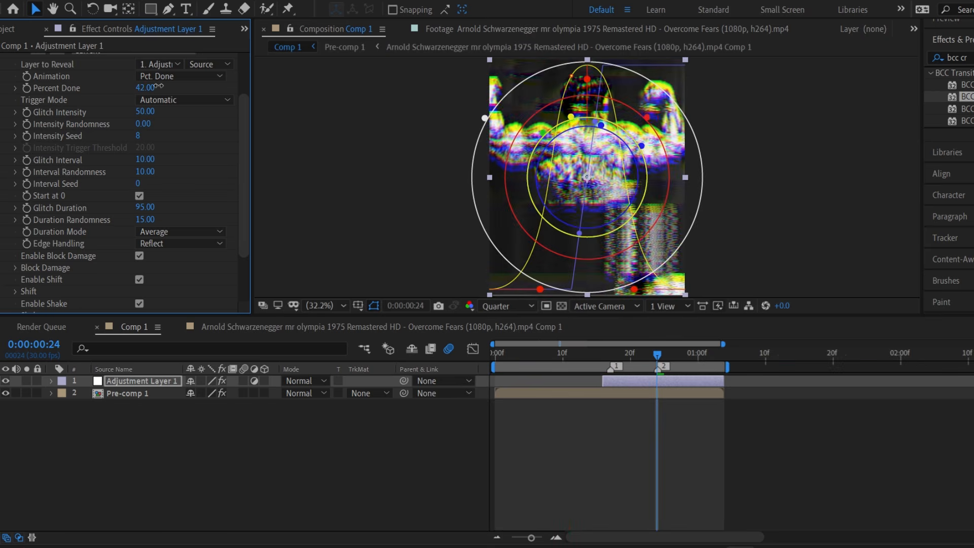
Preview the glitch, set Percent Done to 30, and play it back again
key("space")
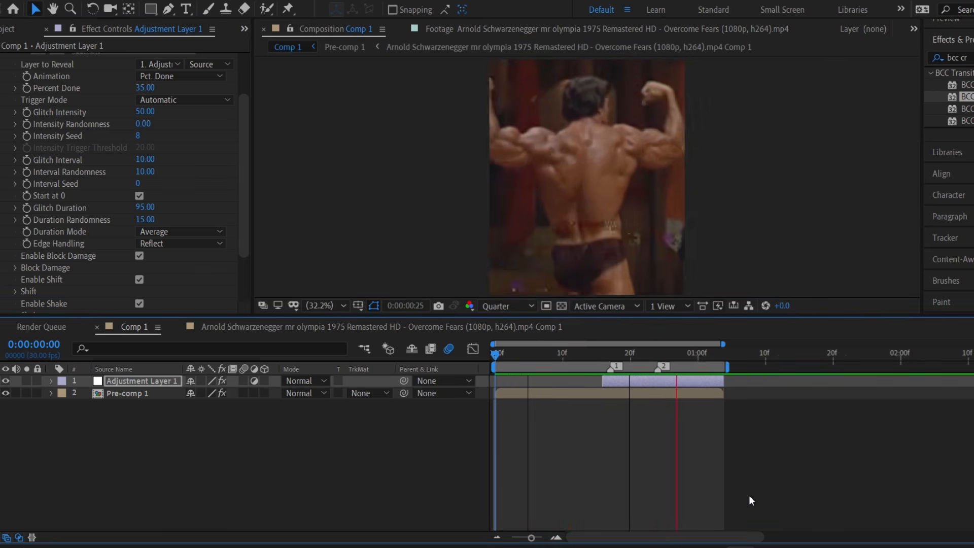
mouse_move(627, 355)
left_mouse_down()
mouse_move(604, 355)
mouse_move(671, 351)
mouse_move(630, 354)
left_mouse_up()
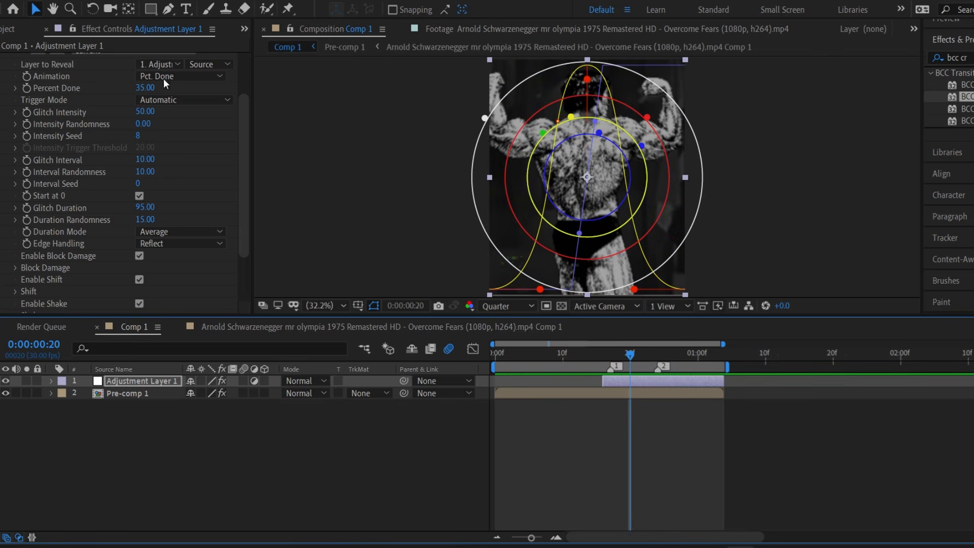
left_click(144, 88)
type("30")
key("Return")
key("space")
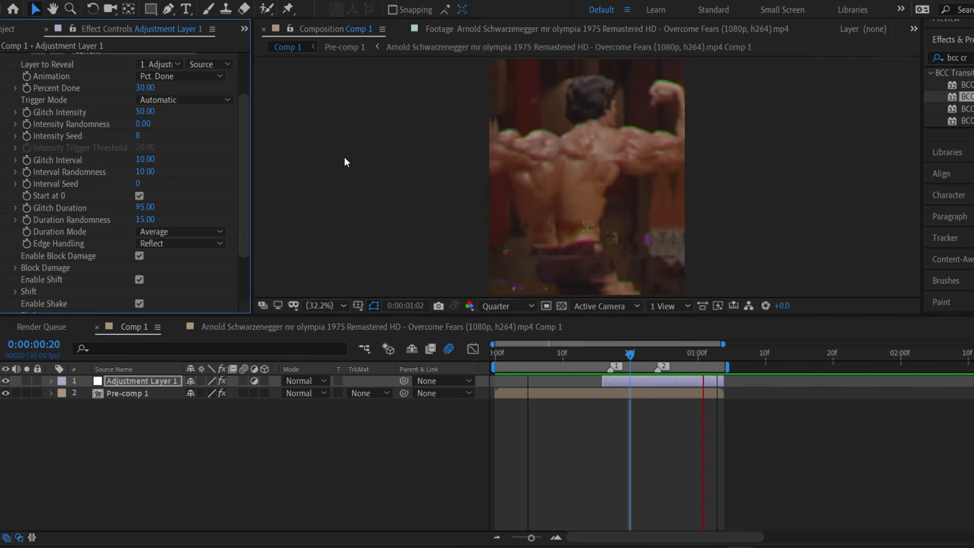
key("space")
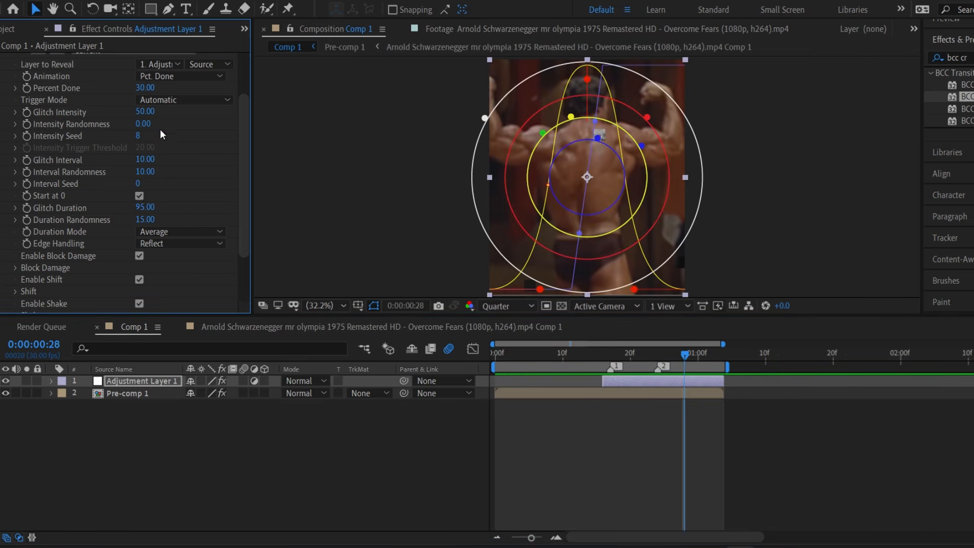
Lower Glitch Intensity to 30 and play back the composition
type("30")
key("Return")
key("space")
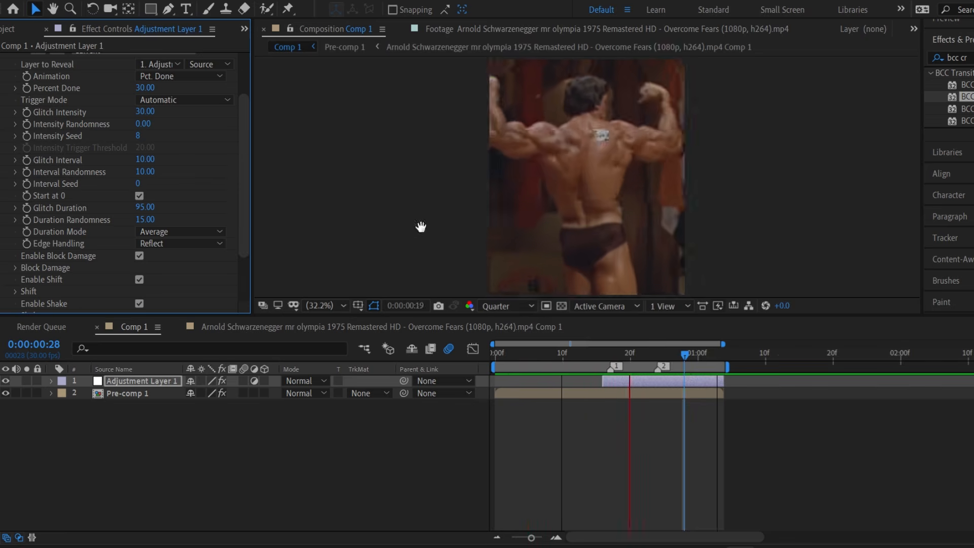
key("space")
Set both Percent Done and Glitch Intensity to 25, and play back the softened glitch
left_click(145, 88)
type("25")
key("Return")
type("25")
key("Return")
key("space")
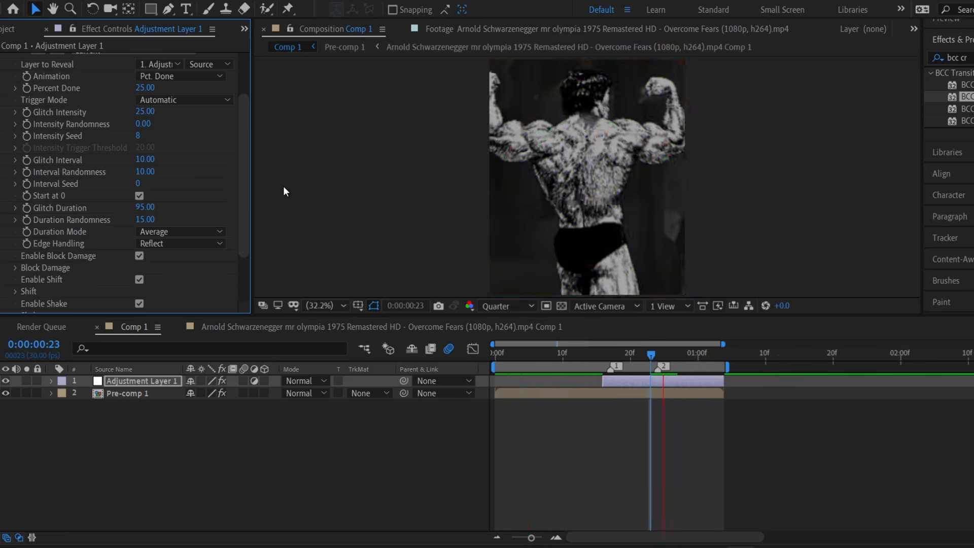
left_click(246, 393)
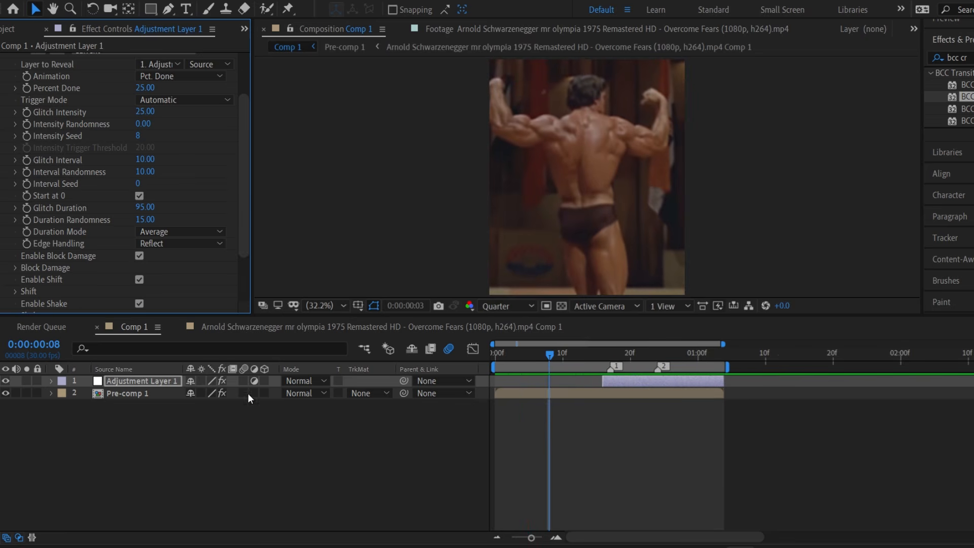
Enable motion blur for the glitch adjustment layer and Pre-comp 1, and add a new adjustment layer above them
left_click(246, 382)
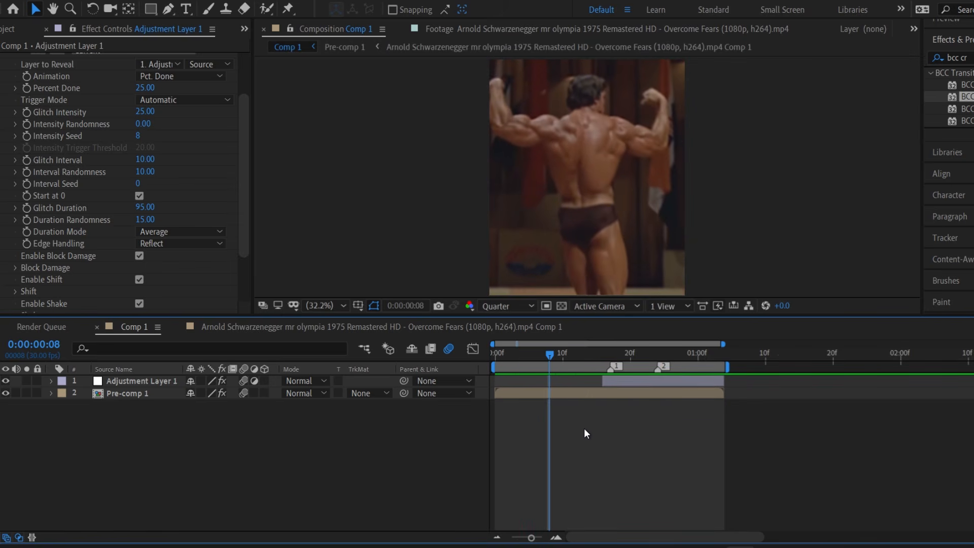
key("ctrl+alt+y")
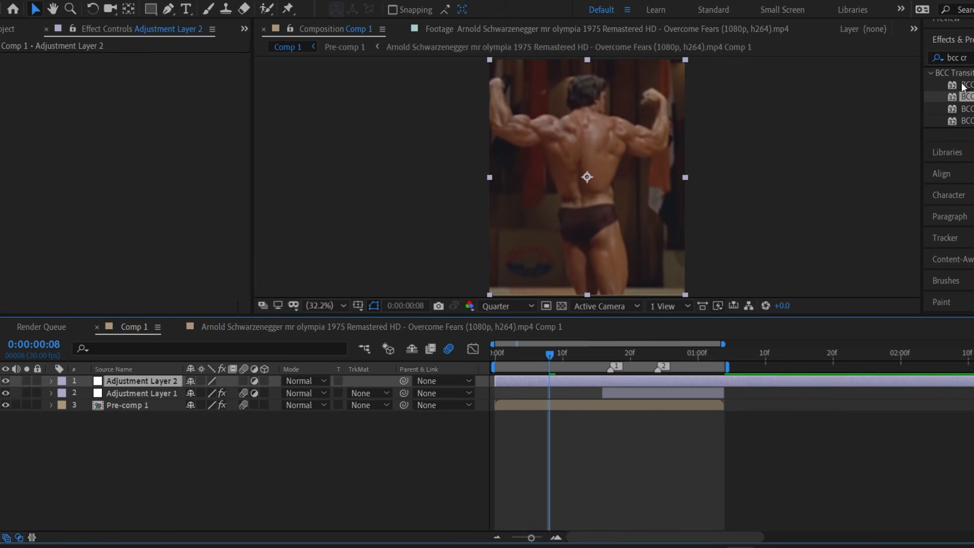
Search the effects and presets for "cc da", apply the user color correction preset to Adjustment Layer 2, and play back from the start
left_click(956, 57)
key("BackSpace")
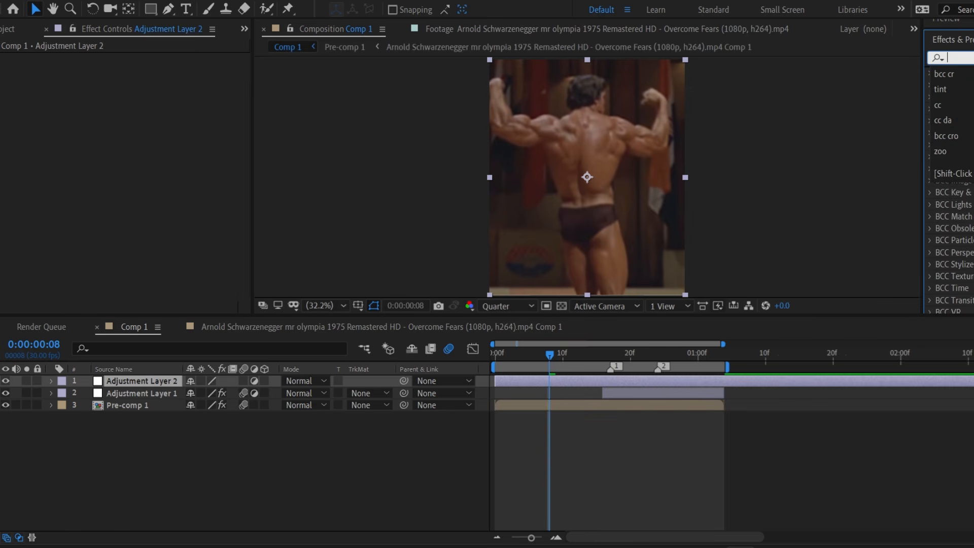
type("cc da")
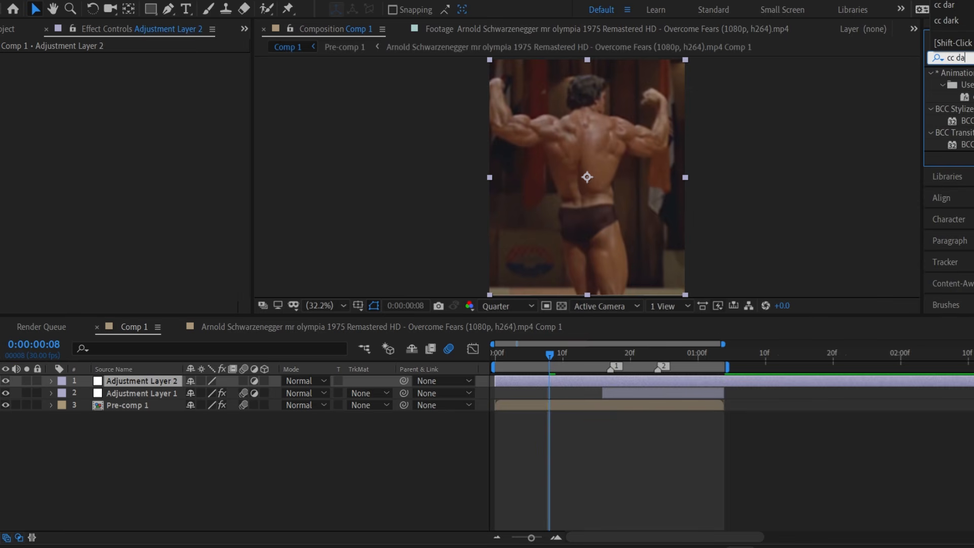
left_click(913, 116)
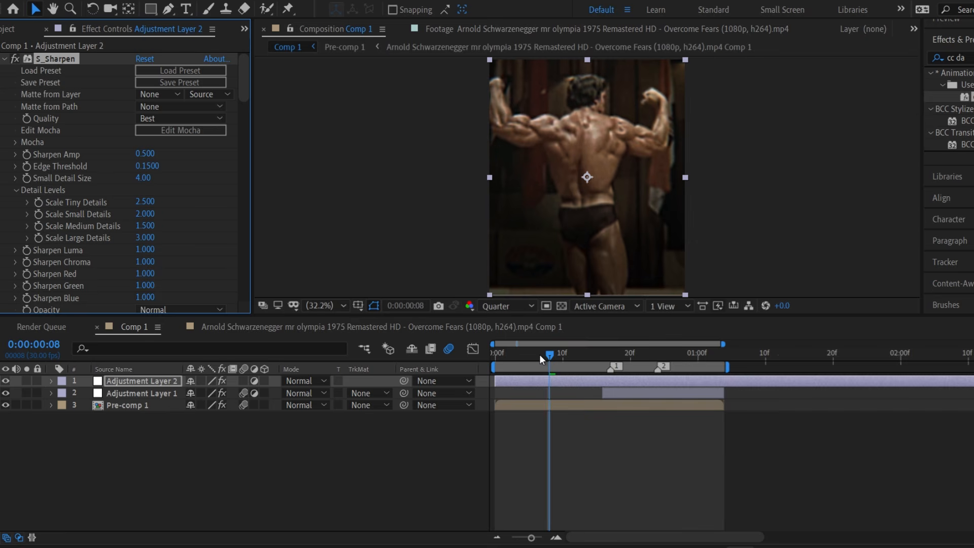
left_click(496, 355)
key("space")
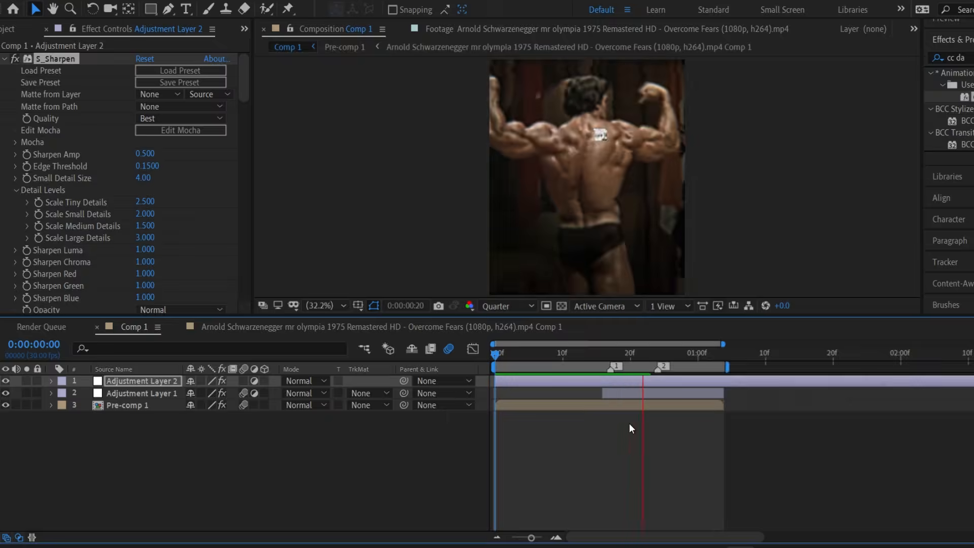